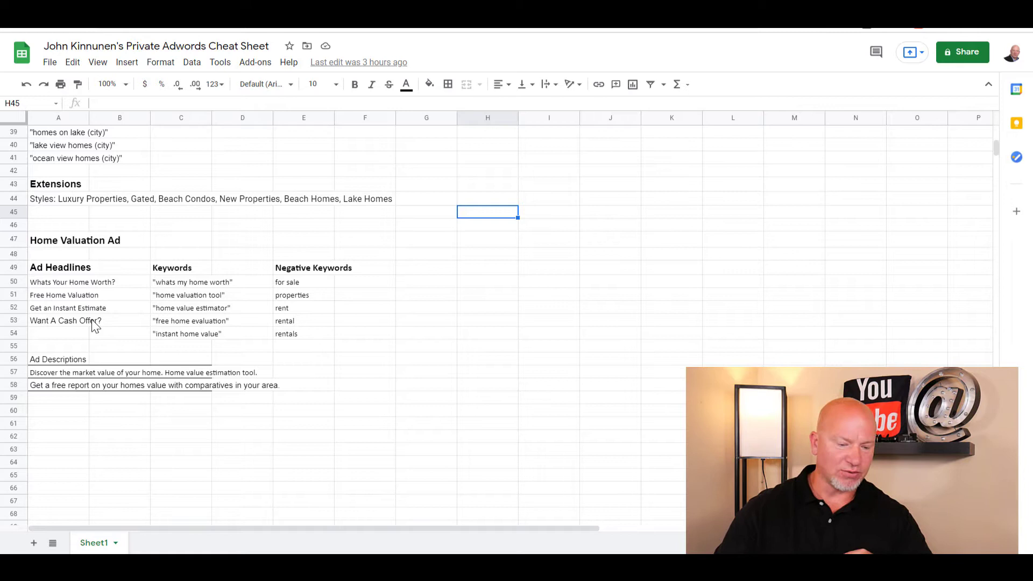
click(65, 286)
click(63, 298)
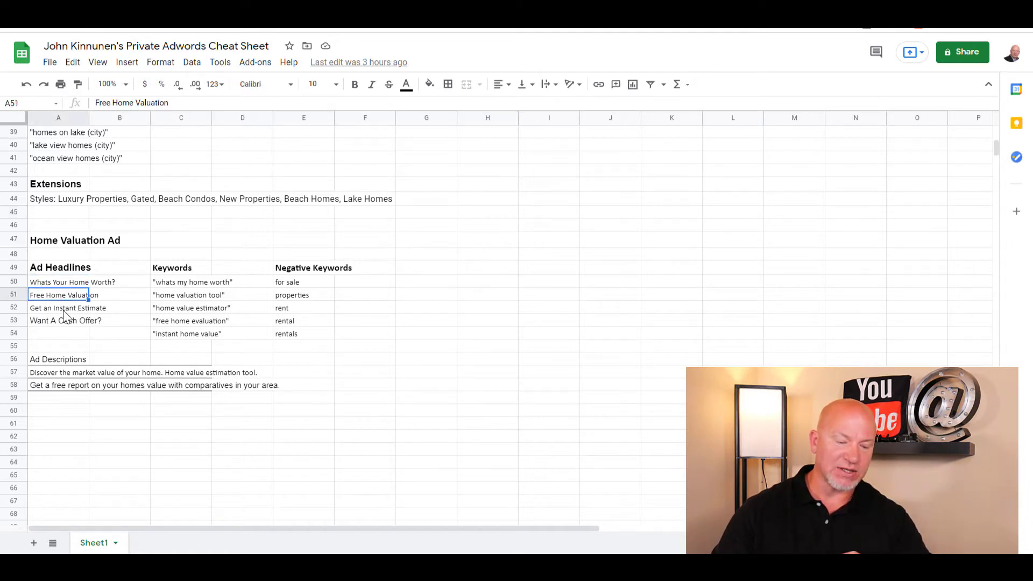
click(64, 312)
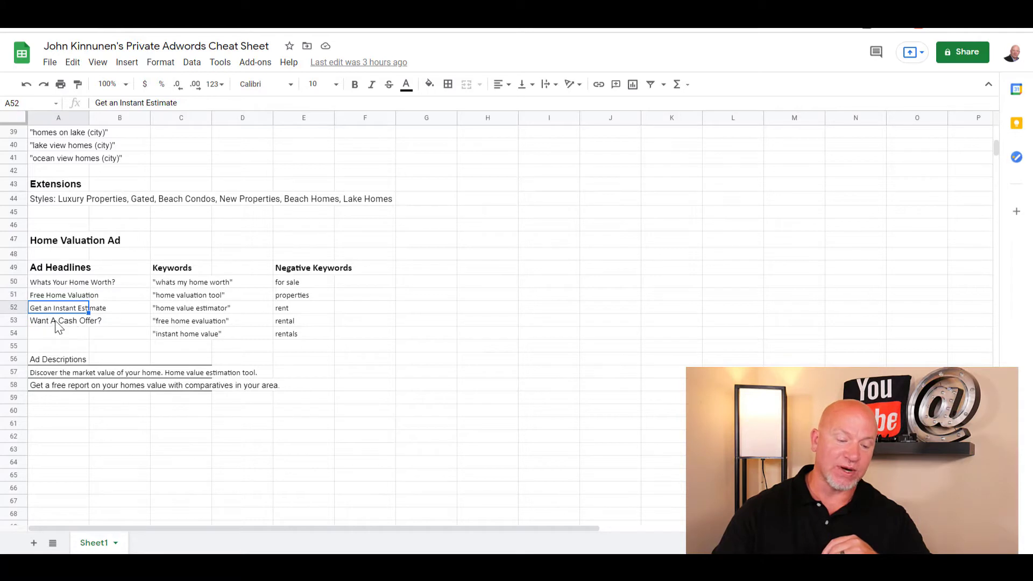
click(58, 323)
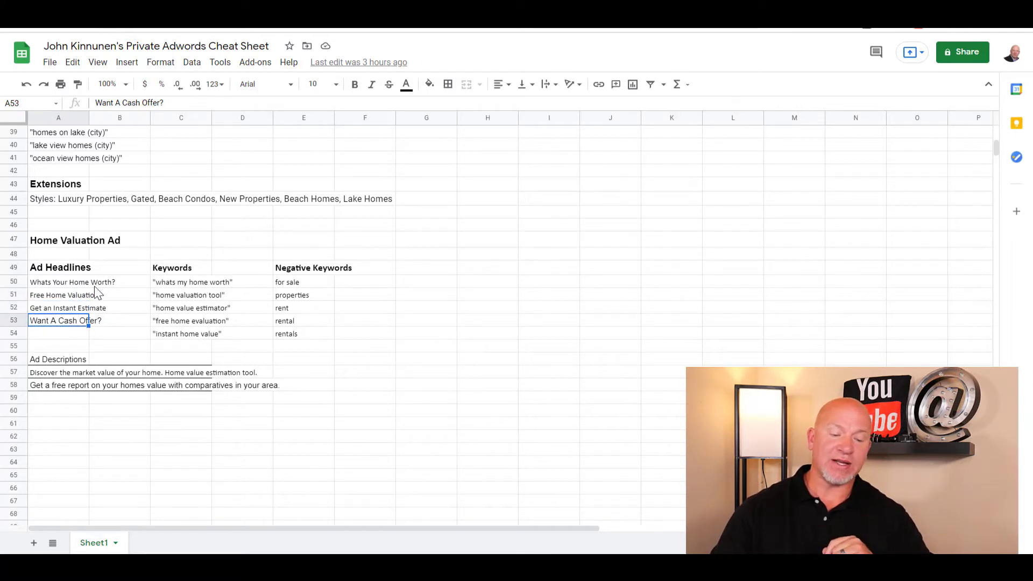
click(182, 284)
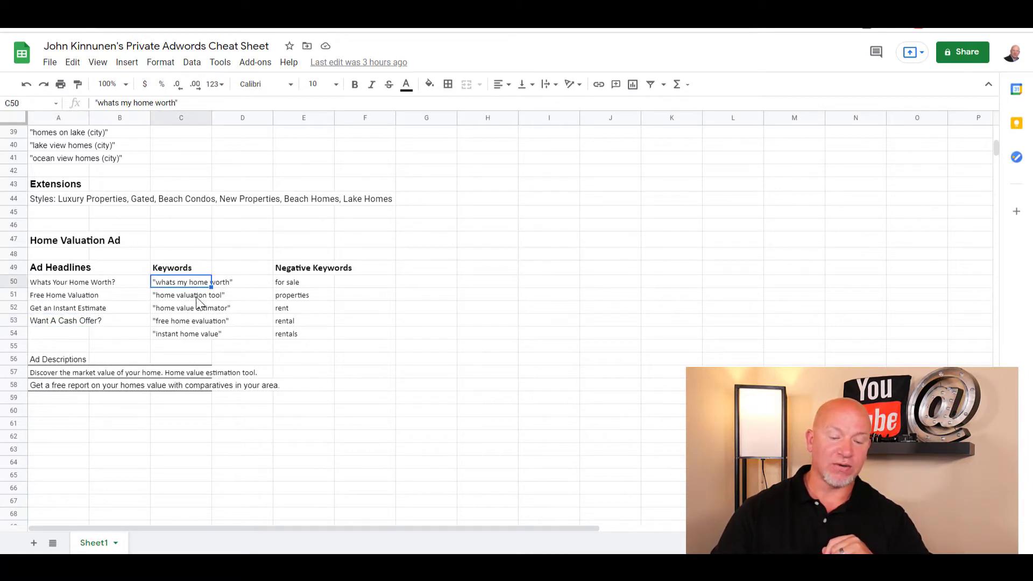
click(181, 297)
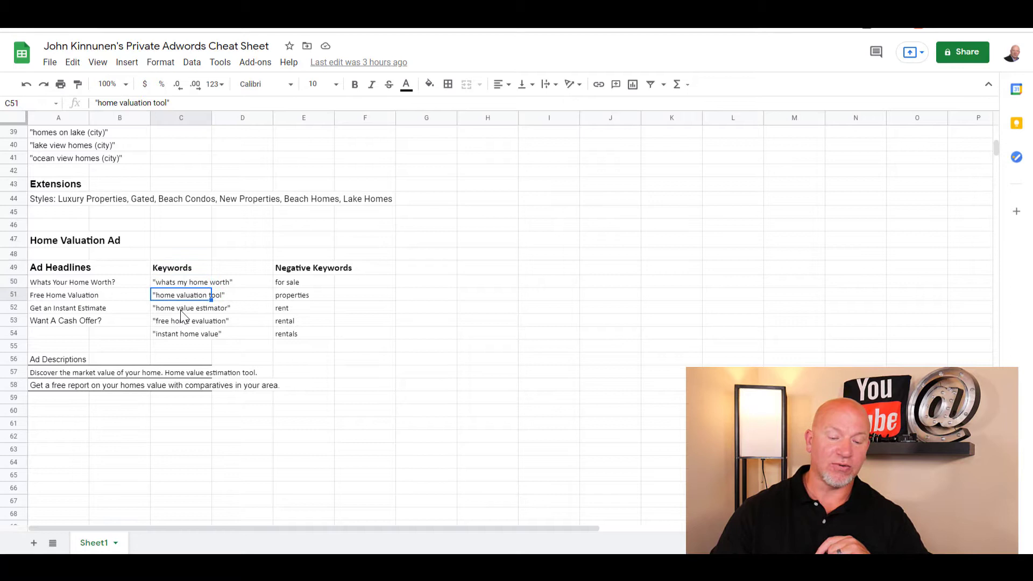
click(183, 310)
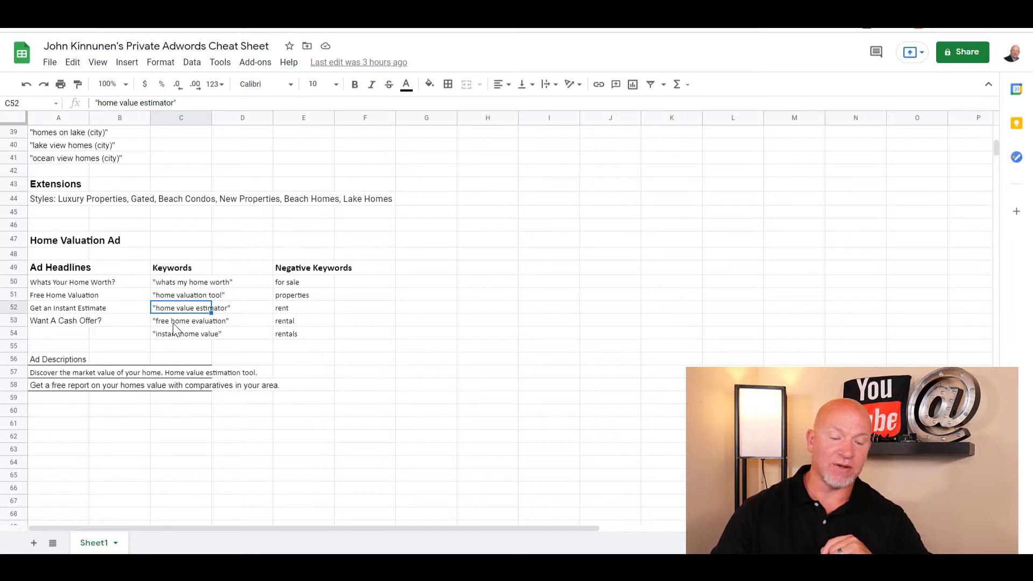
click(182, 323)
click(183, 335)
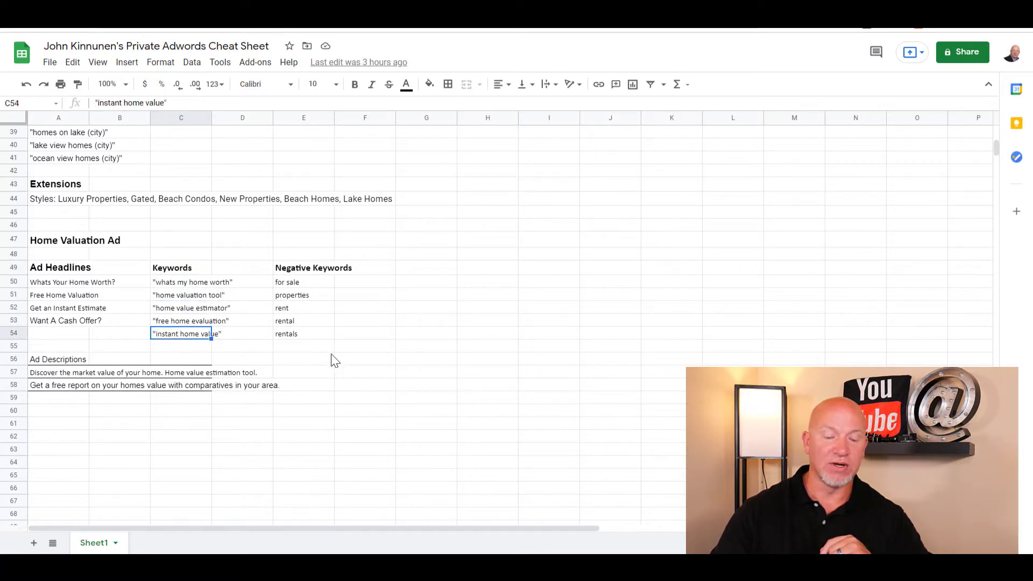
drag(309, 289, 315, 335)
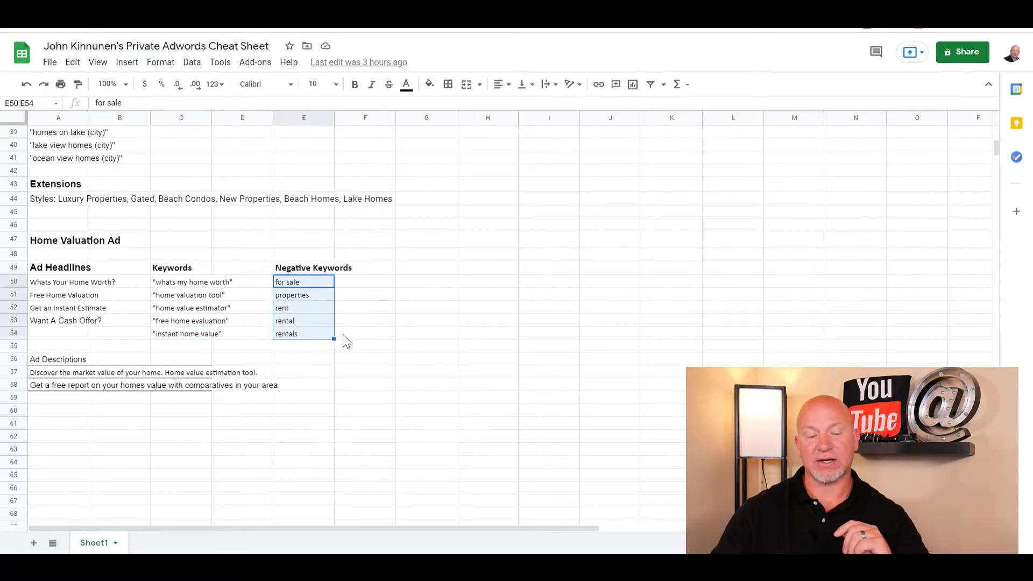
- Enter 'for sale by owner' in cell E55, below rentals, as a new negative keyword
click(299, 349)
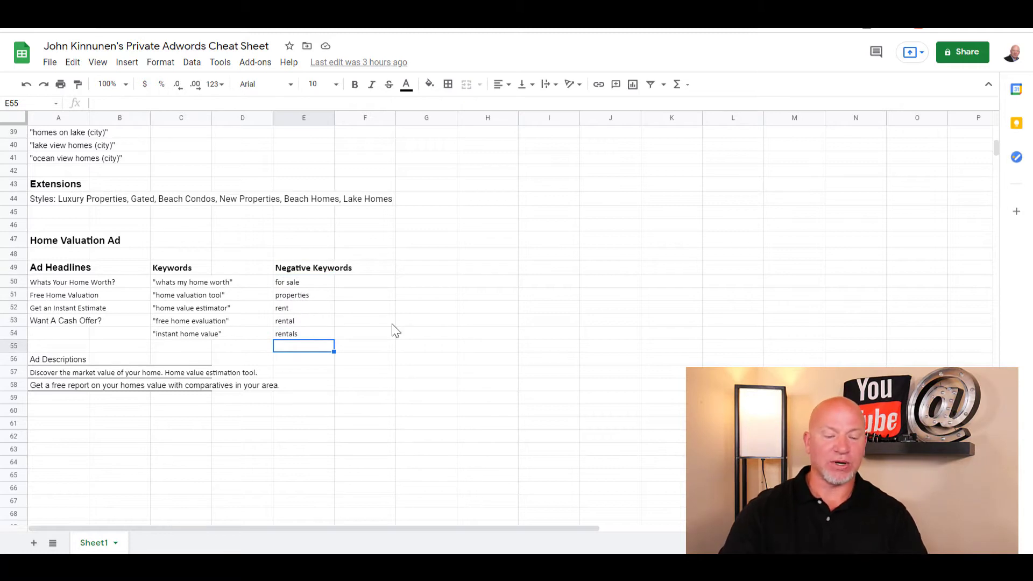
text(for sale)
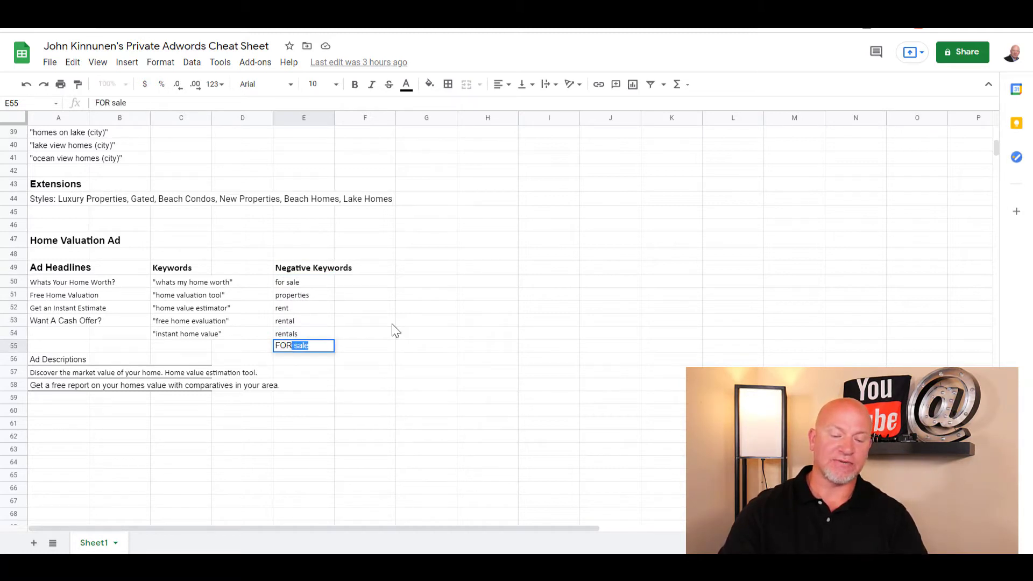
key(BackSpace)
key(BackSpace)
key(BackSpace)
key(BackSpace)
key(BackSpace)
key(BackSpace)
key(BackSpace)
key(BackSpace)
text(f)
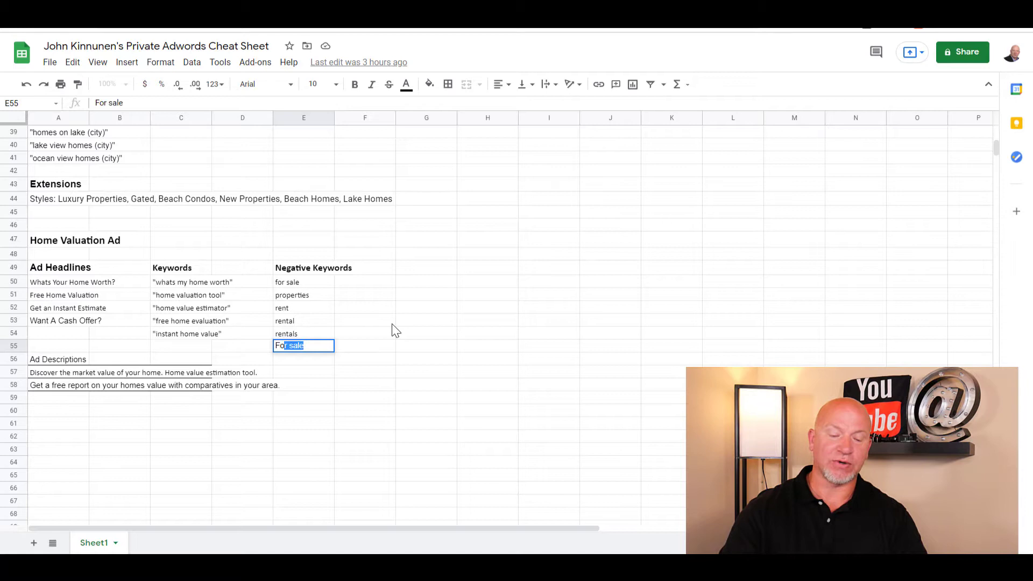
key(BackSpace)
key(BackSpace)
text(for sale by owner)
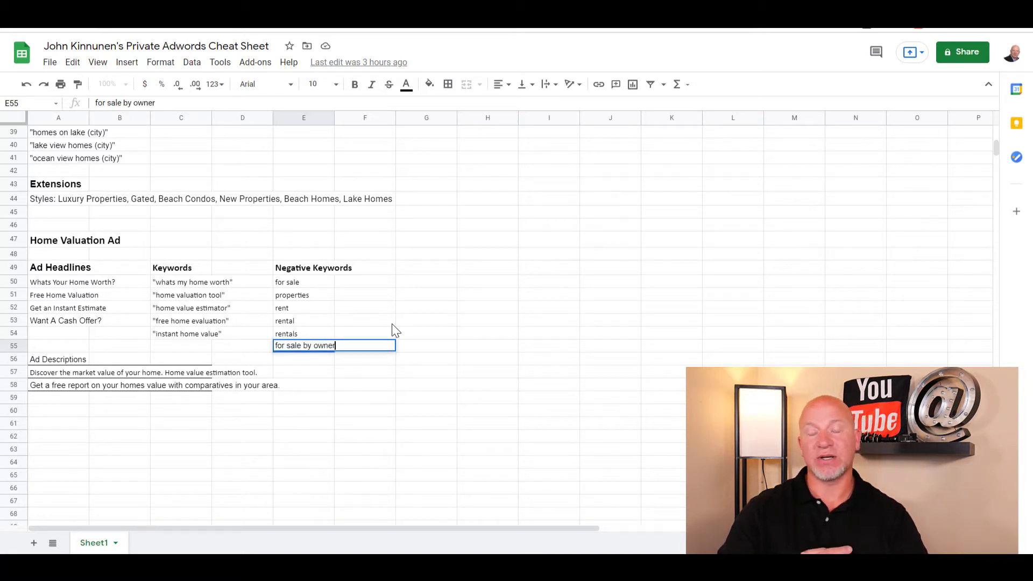
key(Return)
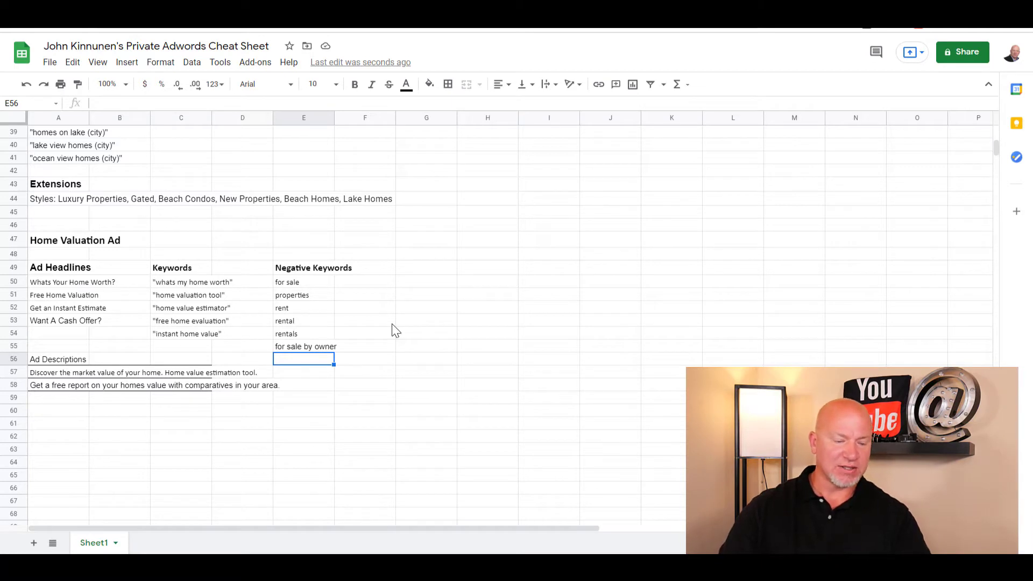
- Review the two ad descriptions in cells A57 and A58
click(65, 375)
click(57, 386)
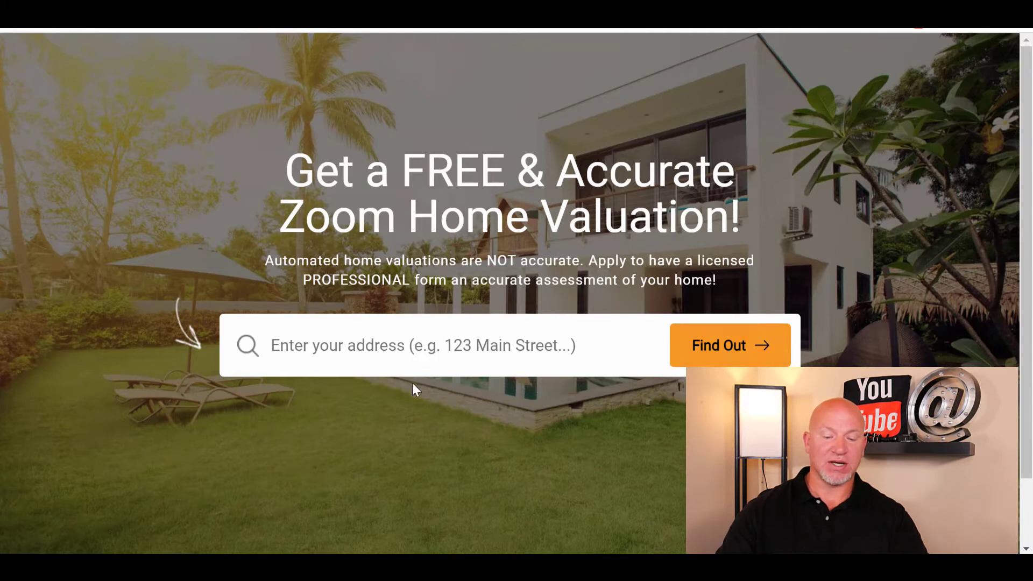
- Focus the home address field on the Zoom Home Valuation landing page
click(388, 344)
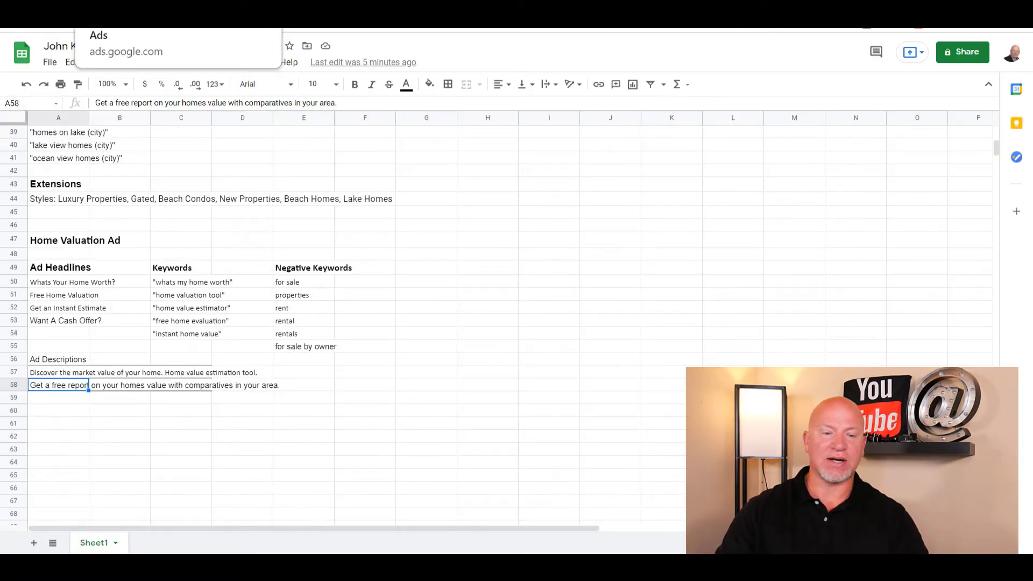
- Create a new campaign with a Leads goal, Search type and Website visits, then continue to settings
click(134, 19)
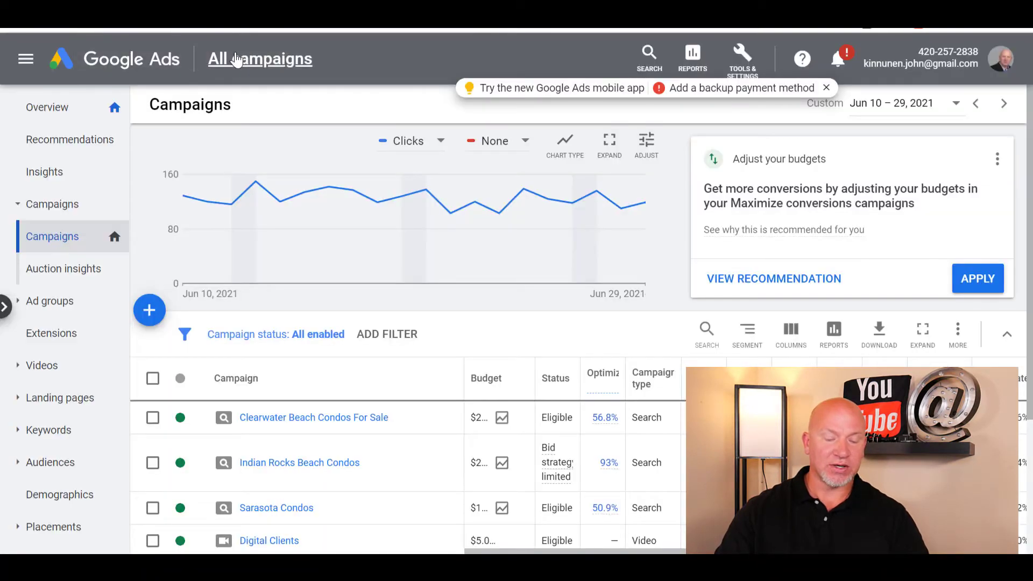
click(157, 311)
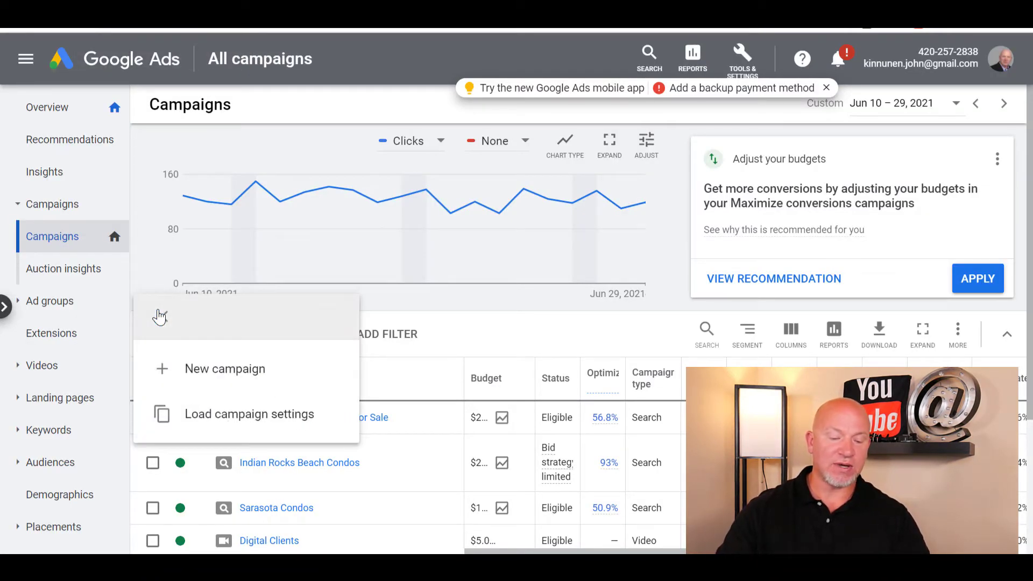
click(261, 371)
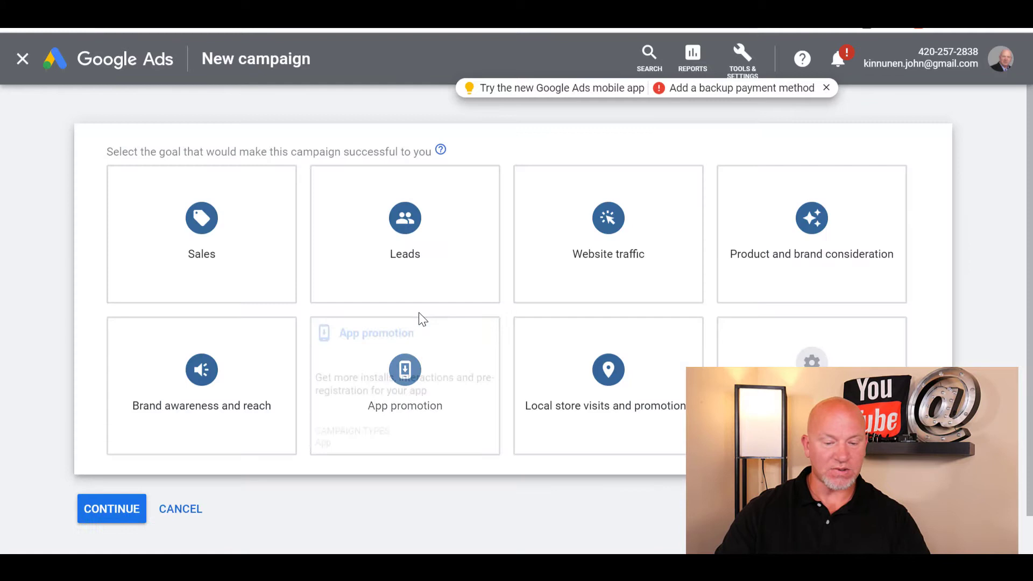
mouse_move(357, 293)
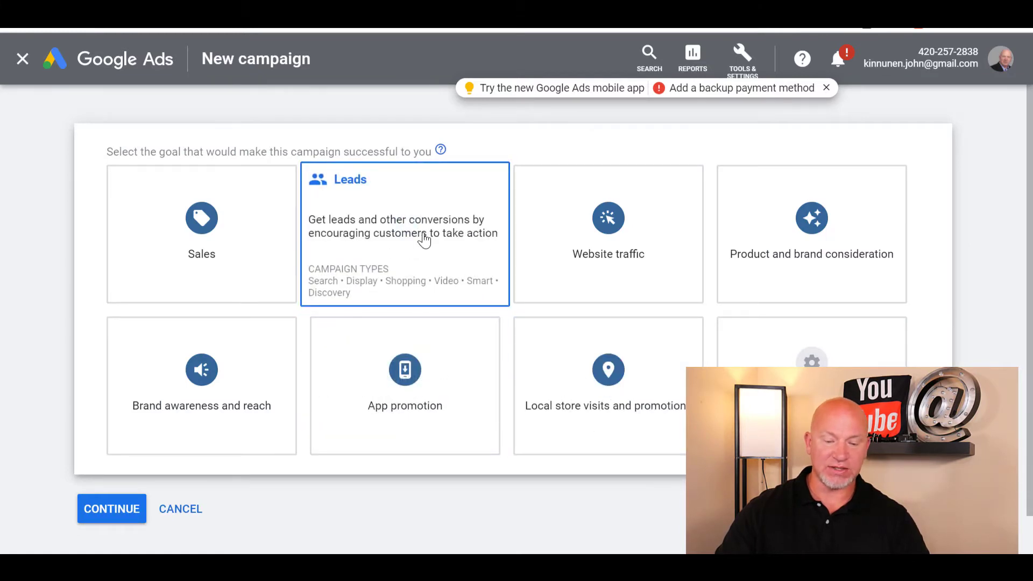
click(398, 233)
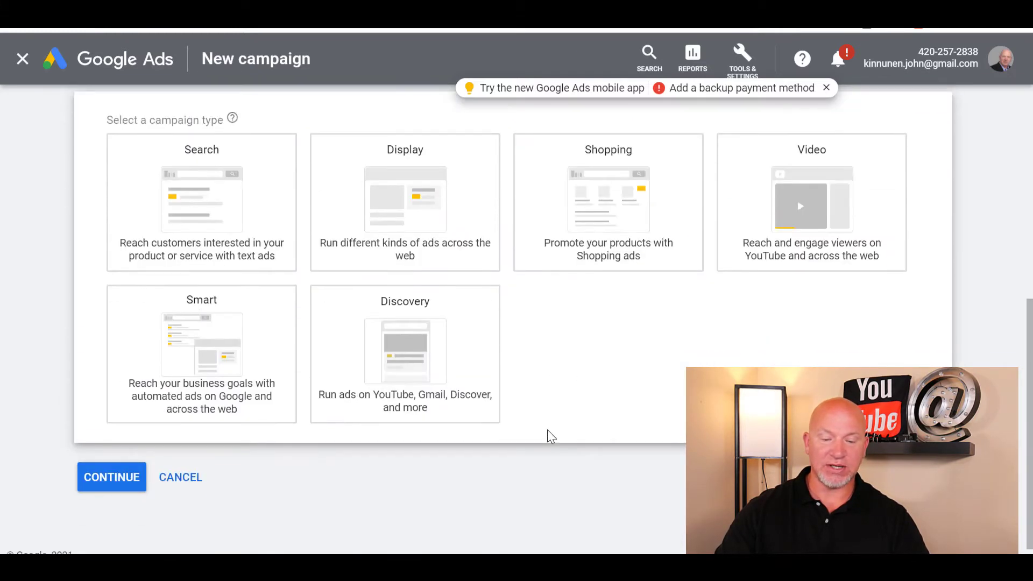
mouse_move(211, 240)
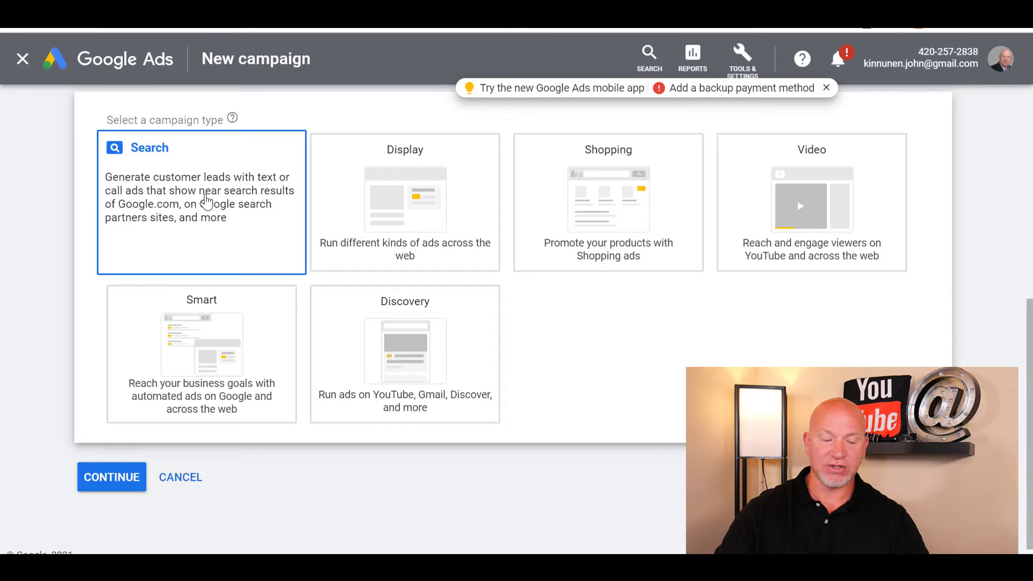
click(206, 200)
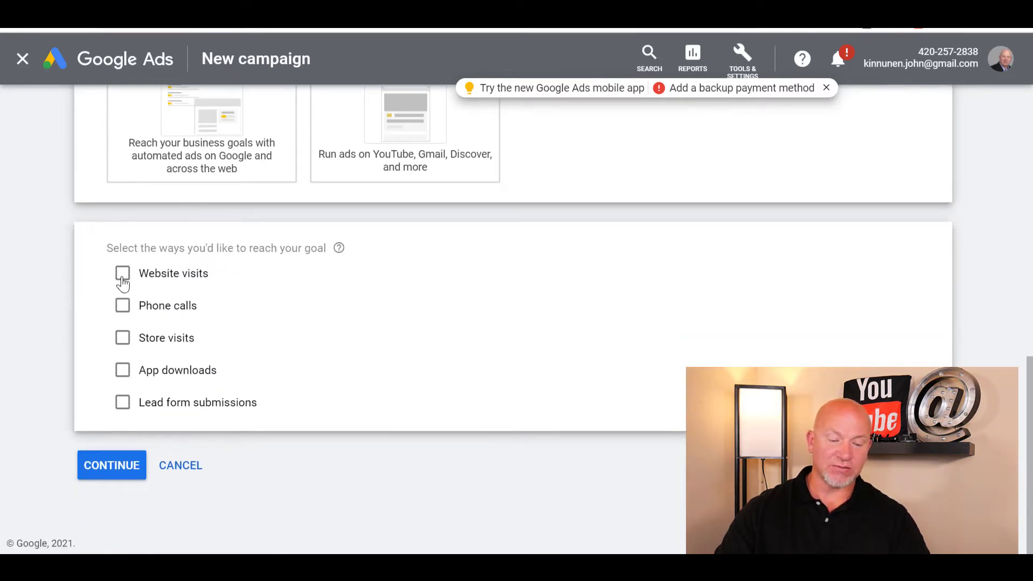
click(123, 277)
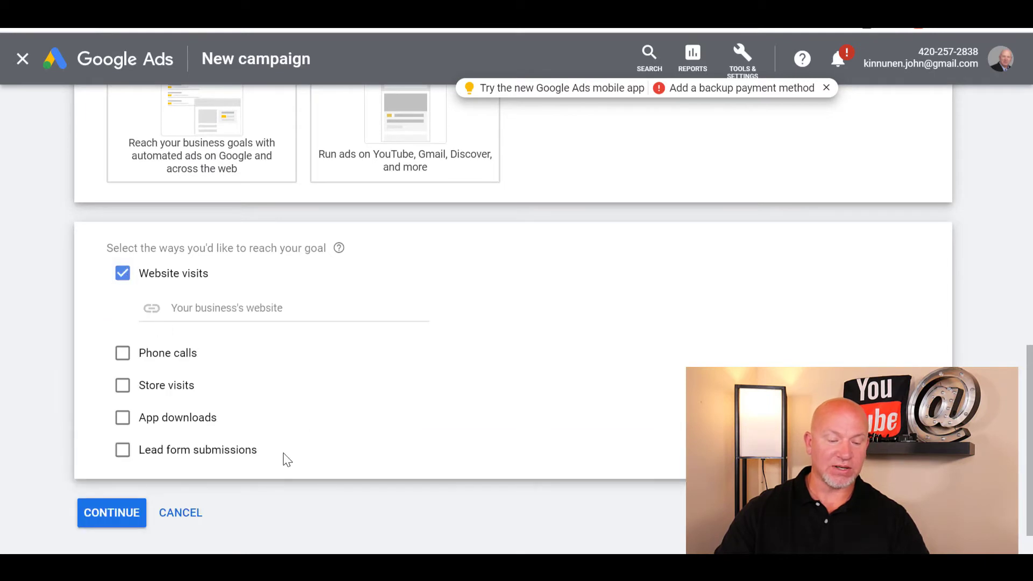
scroll(219, 306, down, 1)
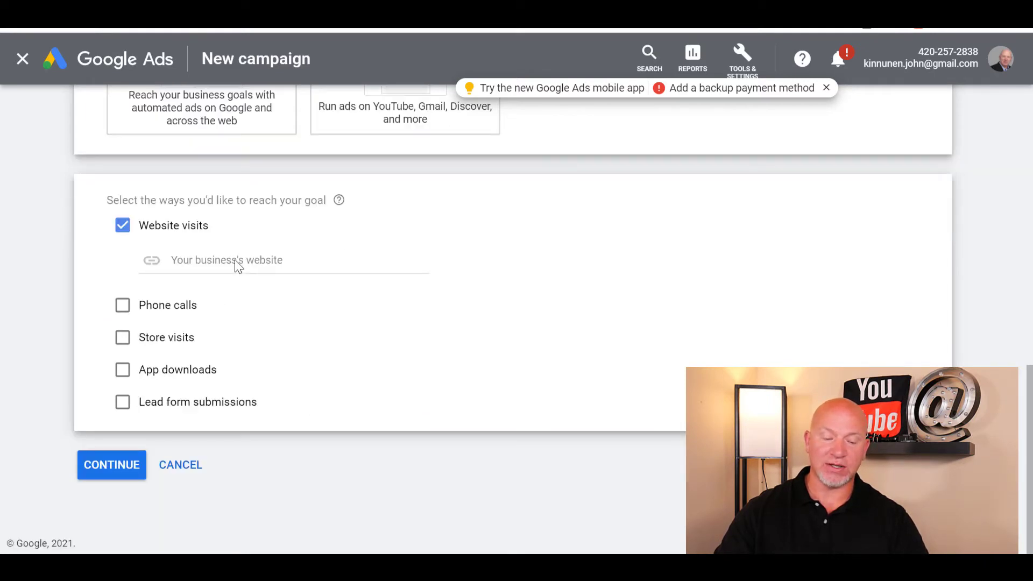
click(237, 264)
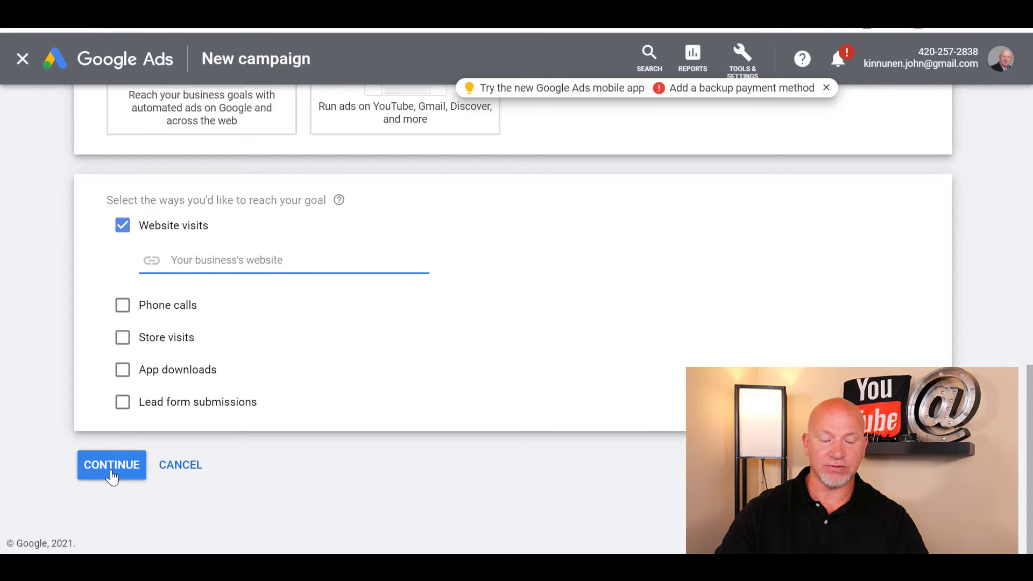
click(112, 464)
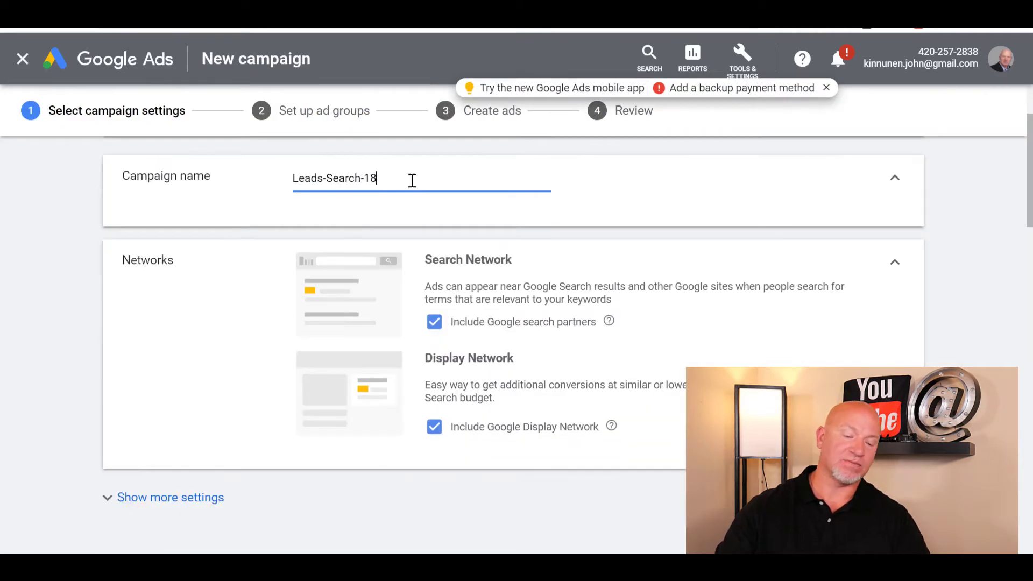
- Rename the campaign from Leads-Search-18 to 'Seller demo' and untick the Google Display Network
drag(413, 181, 292, 172)
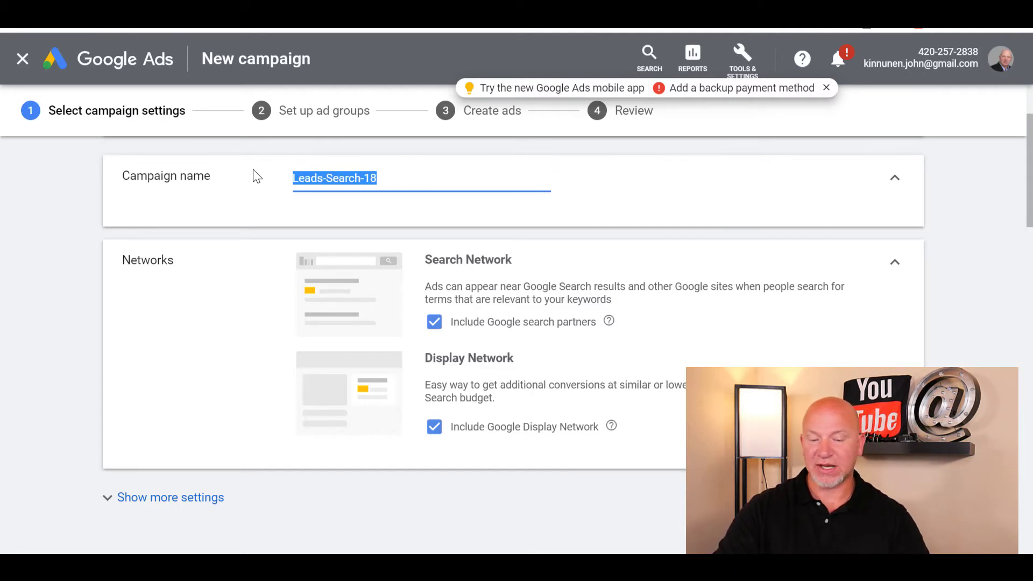
text(L)
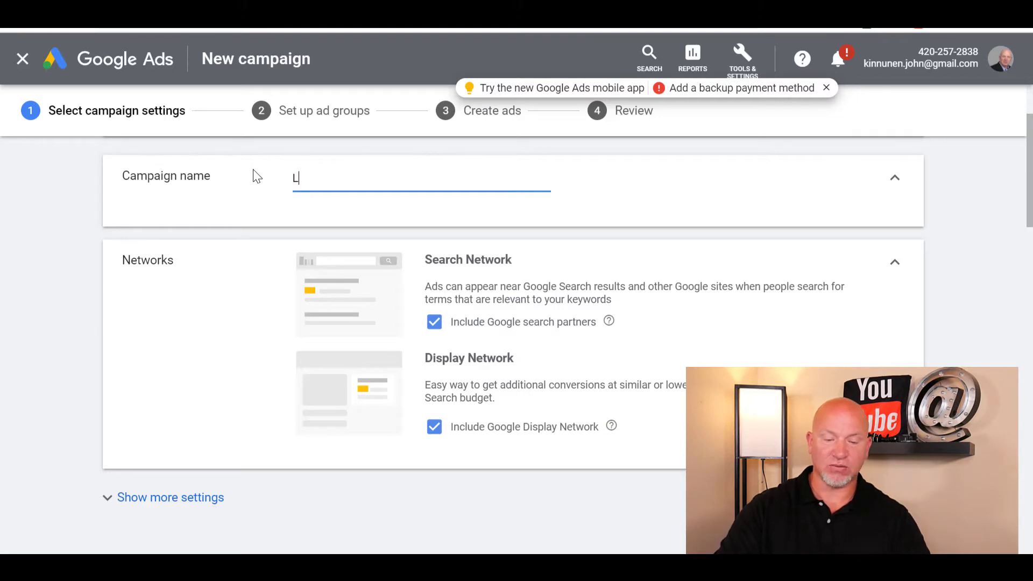
key(BackSpace)
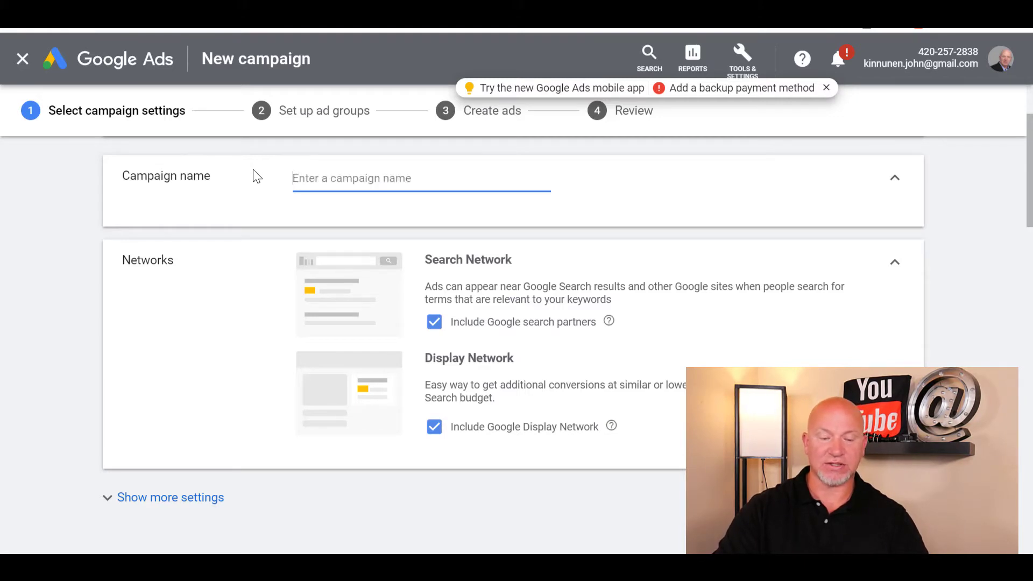
text(Seller d)
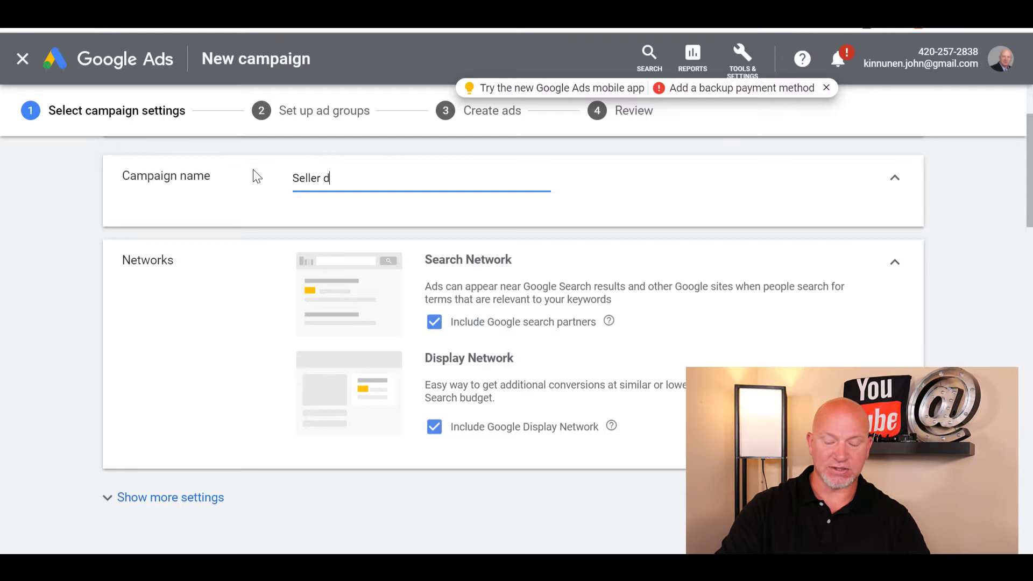
text(emo)
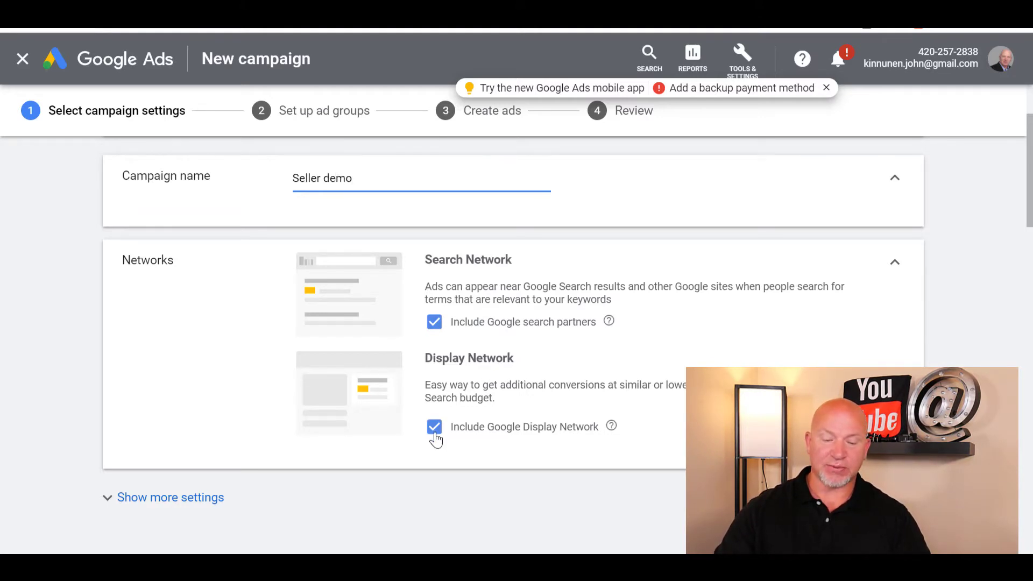
click(435, 428)
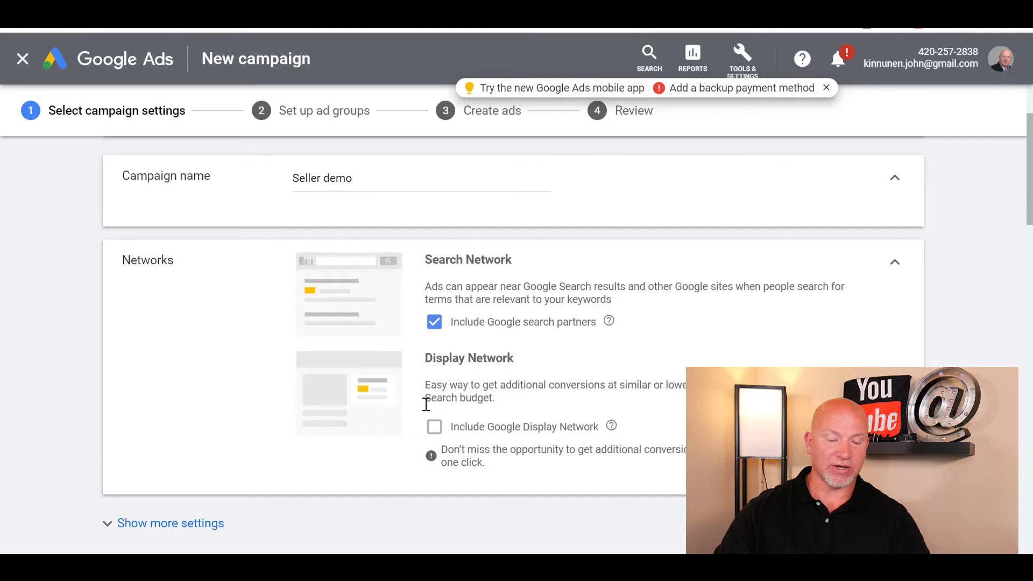
- Select United States as the campaign's target location
scroll(208, 399, down, 5)
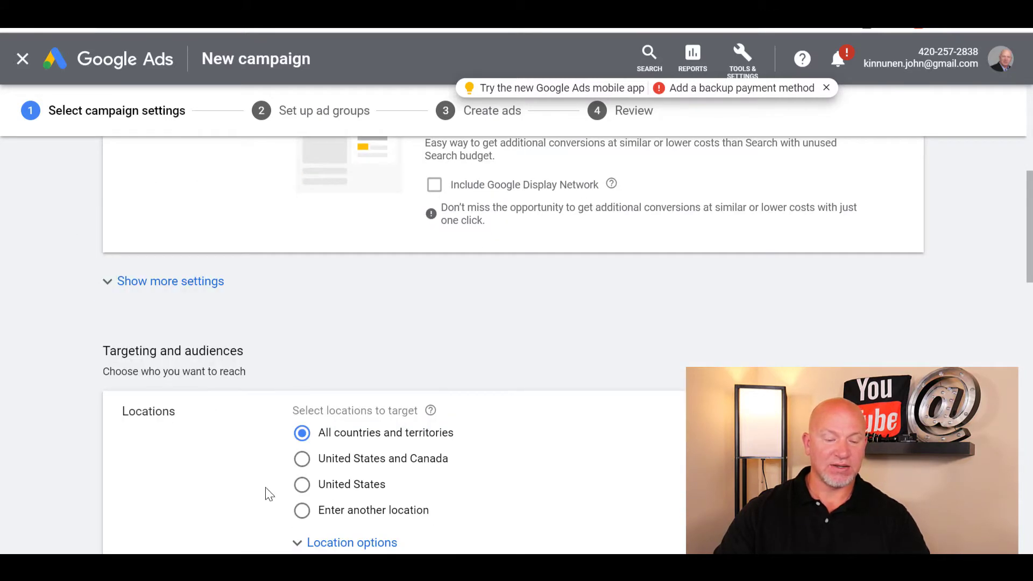
scroll(269, 494, down, 2)
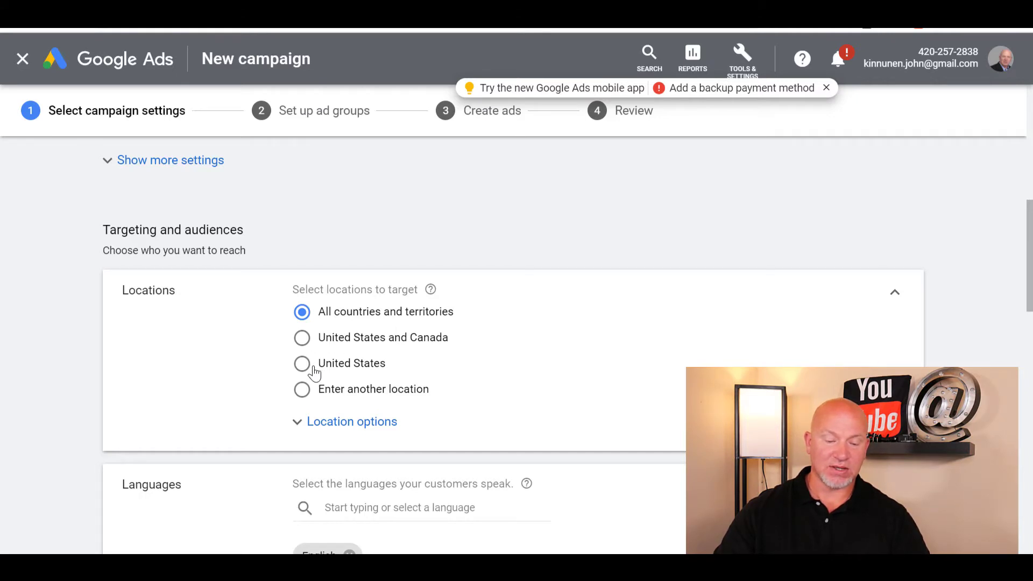
click(309, 366)
scroll(316, 409, down, 2)
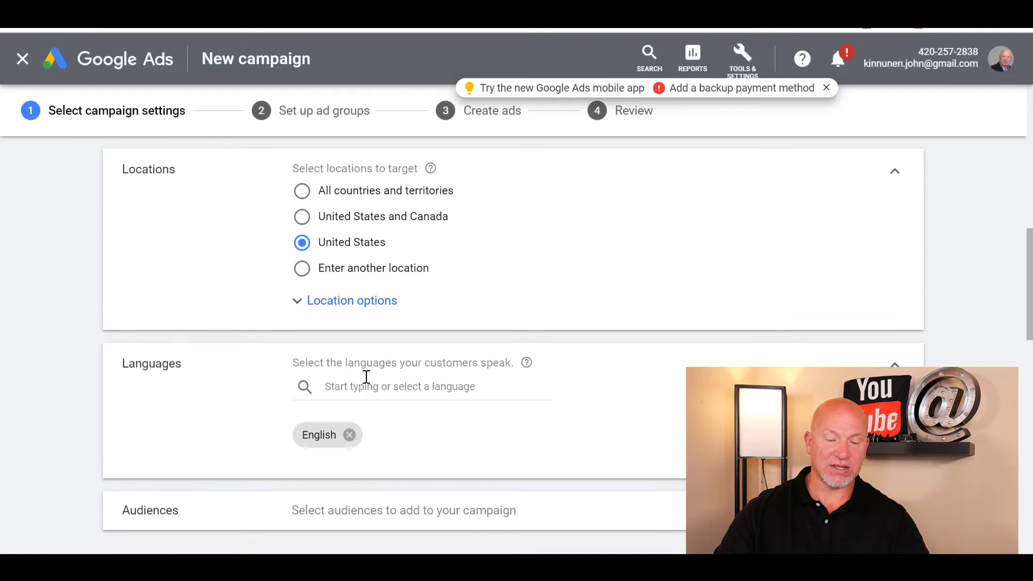
scroll(357, 261, down, 2)
scroll(342, 319, up, 2)
- Review the location options, keeping recommended Target and Exclude settings and the whole United States
click(335, 302)
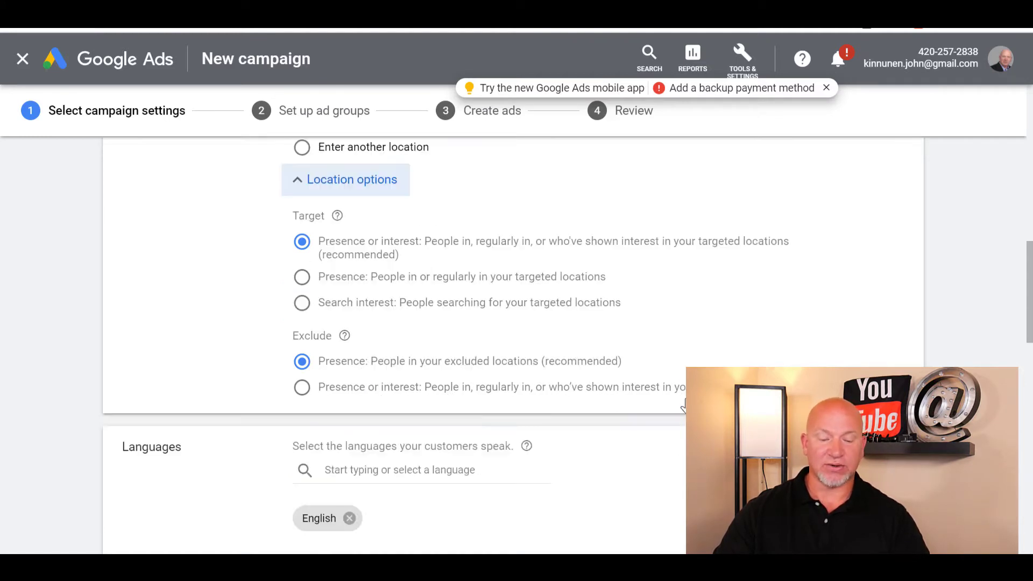
scroll(592, 403, down, 2)
scroll(438, 423, down, 2)
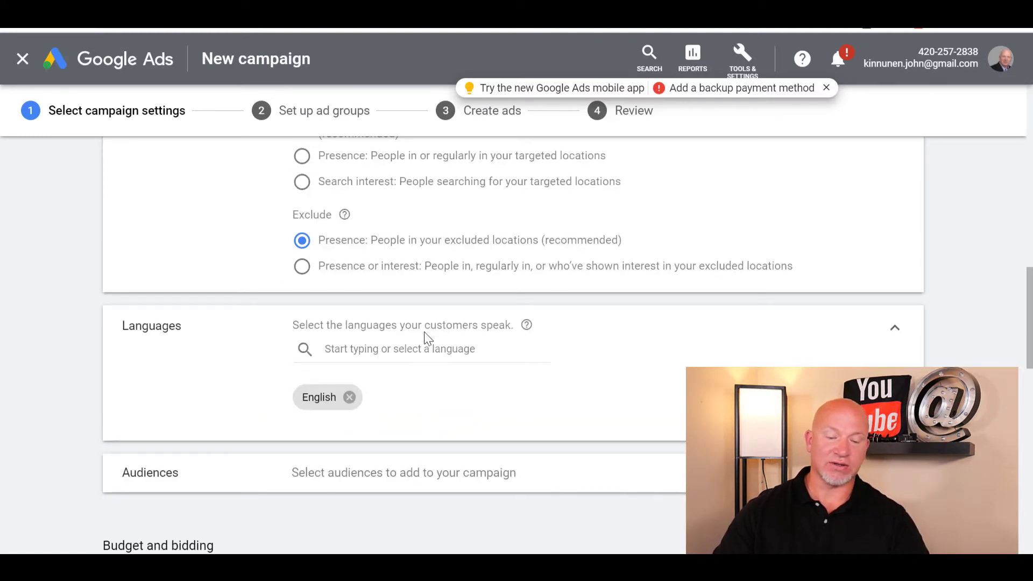
scroll(527, 366, up, 4)
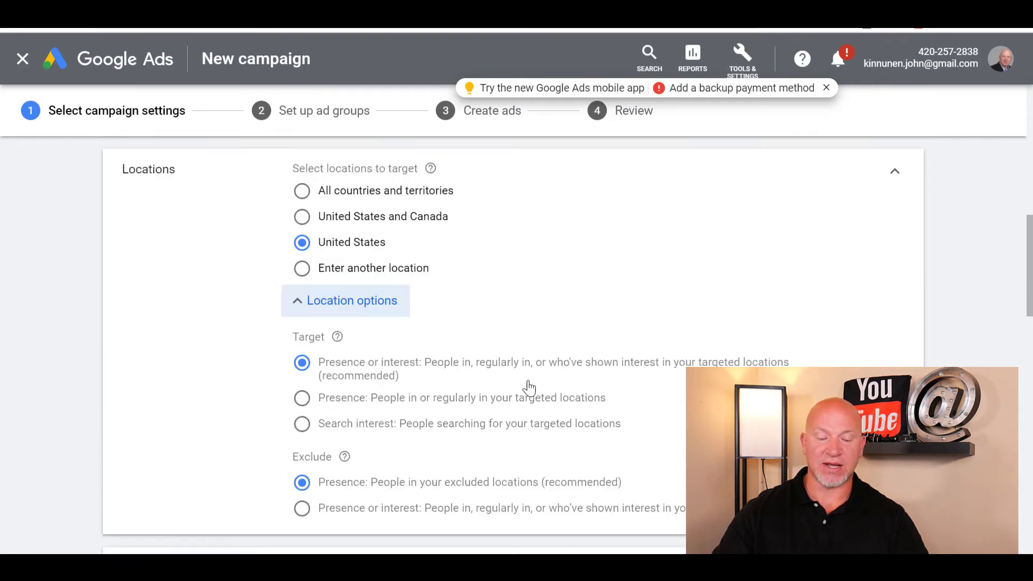
scroll(430, 404, down, 4)
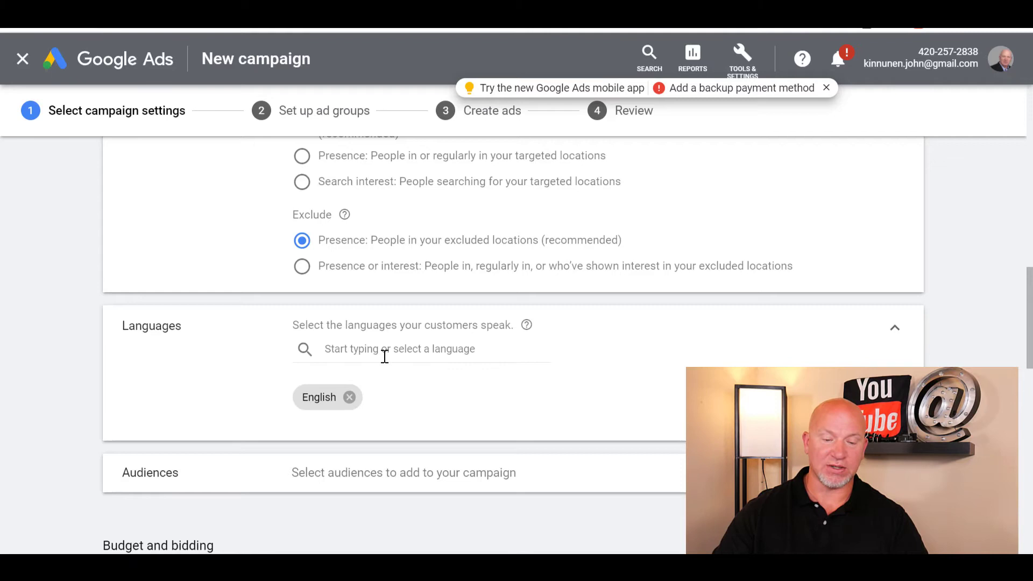
scroll(403, 328, up, 4)
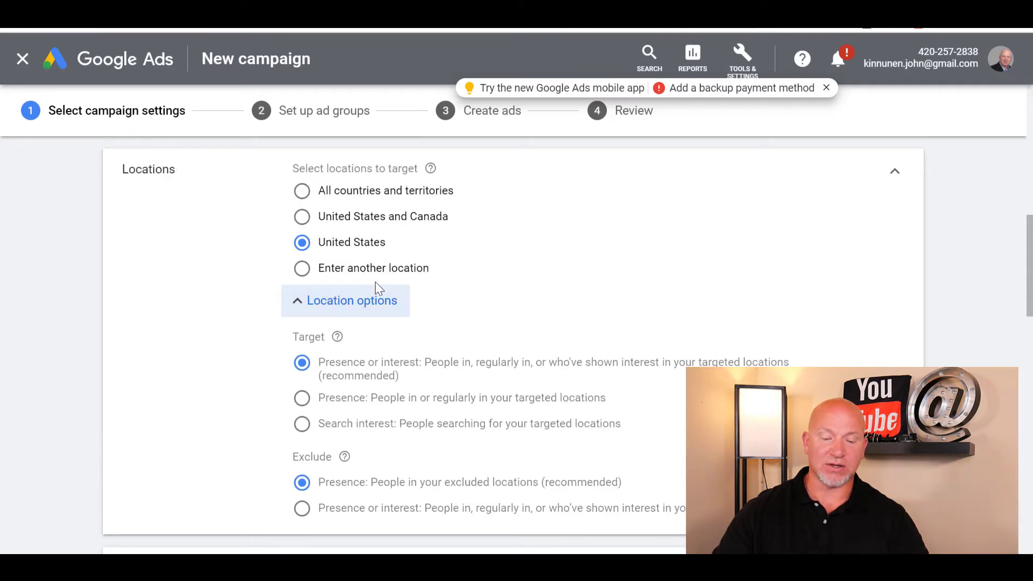
click(358, 277)
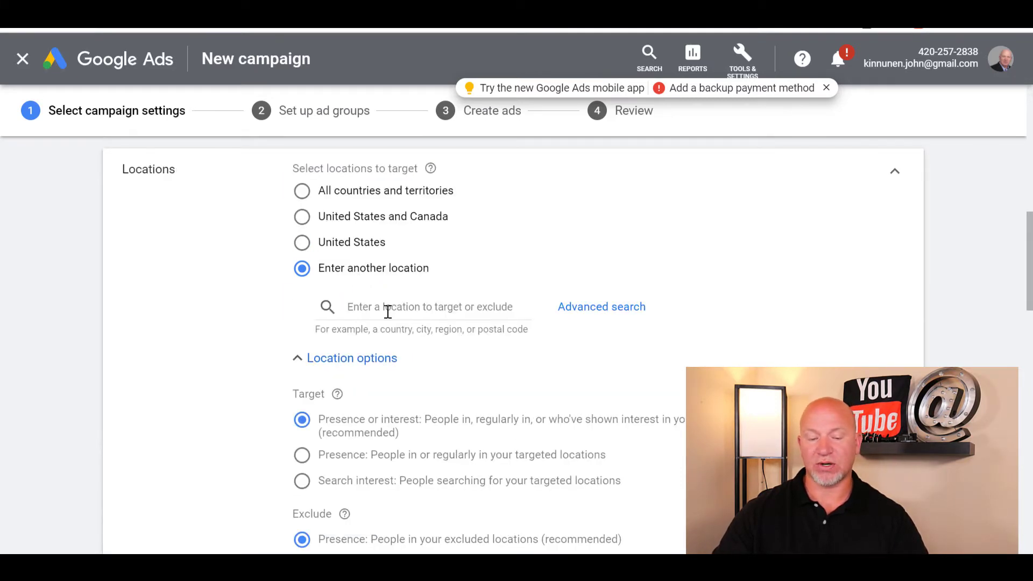
click(357, 307)
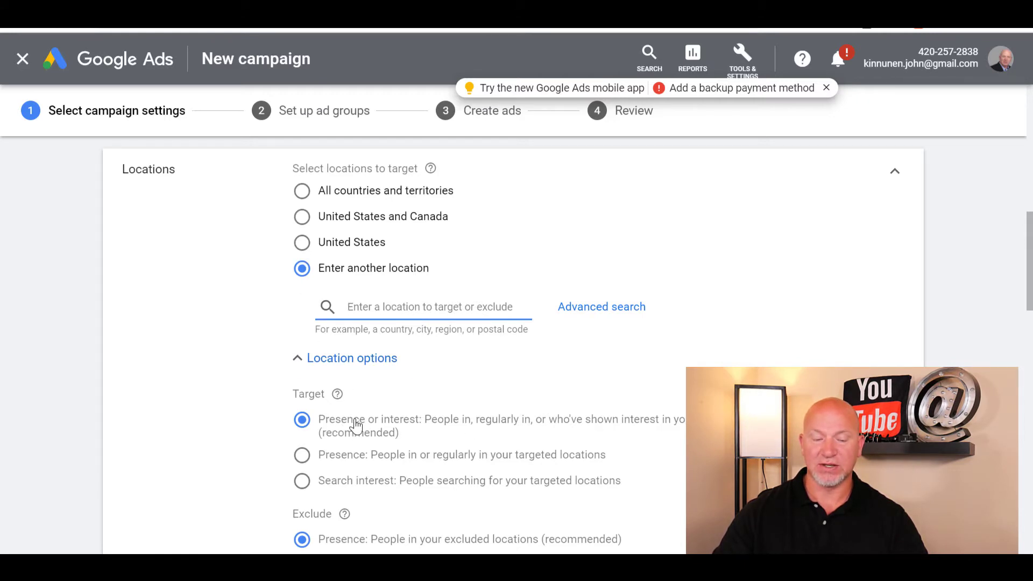
click(302, 242)
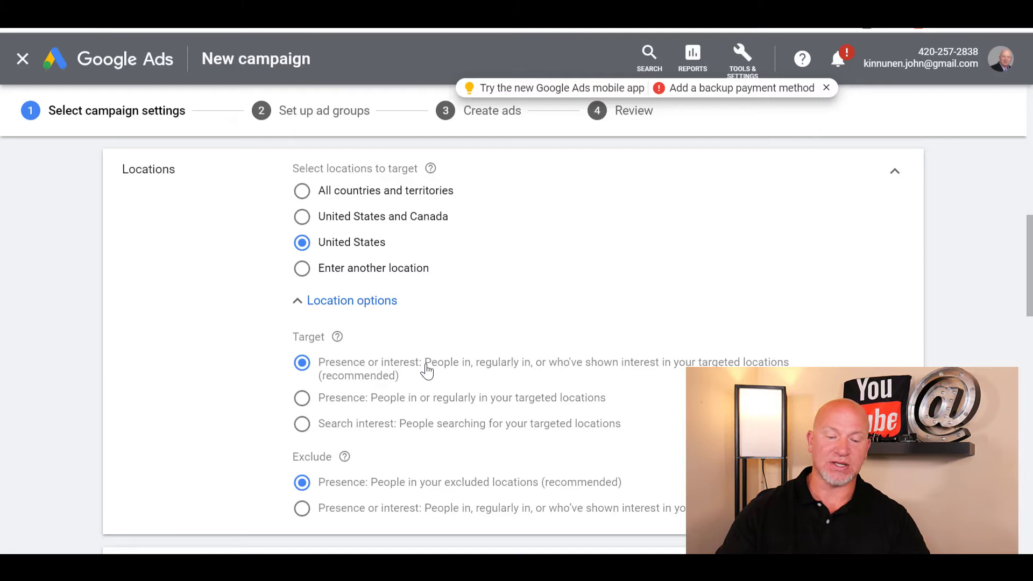
scroll(427, 371, up, 2)
scroll(369, 364, down, 6)
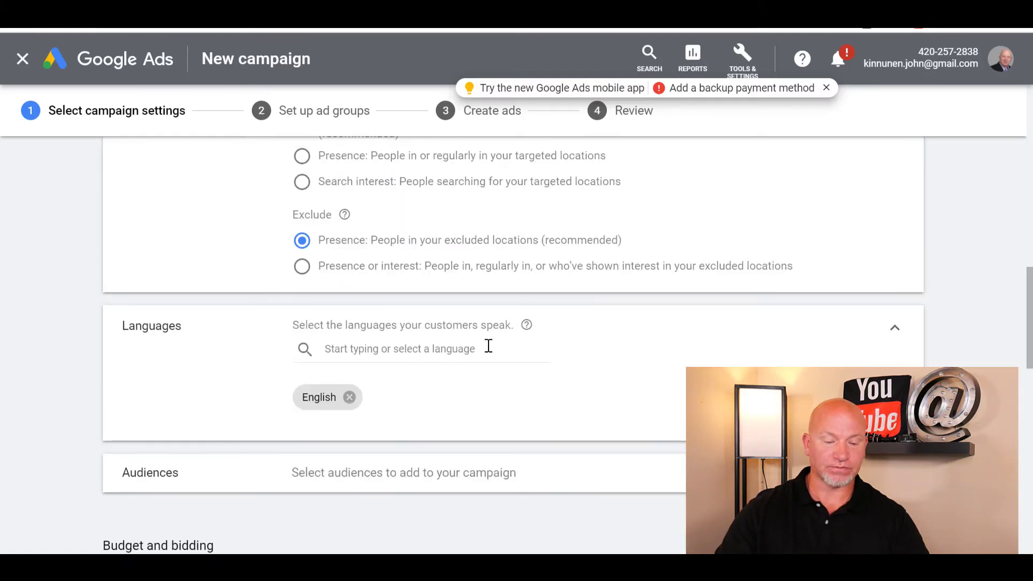
scroll(432, 381, down, 2)
scroll(346, 341, up, 2)
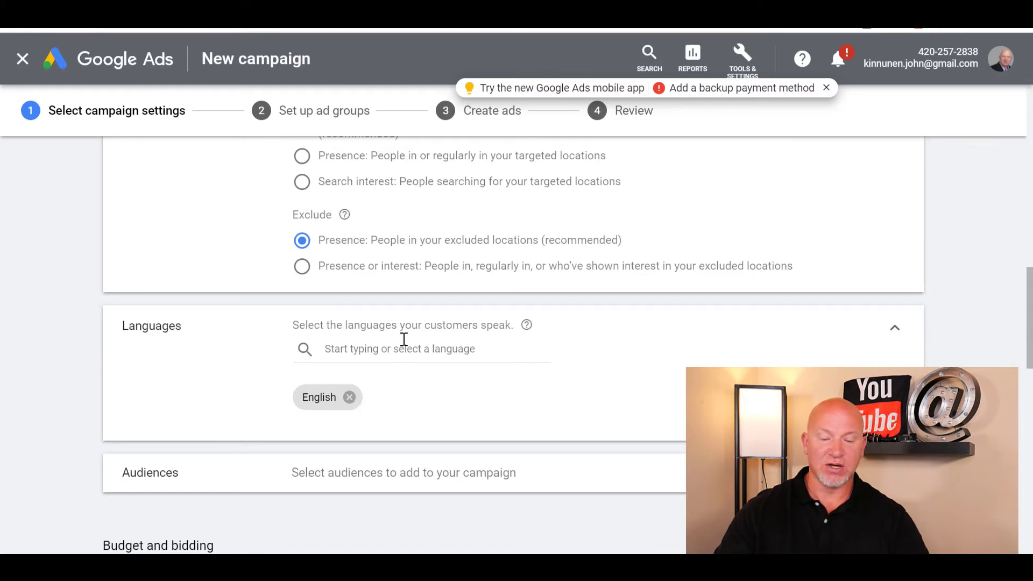
scroll(466, 297, down, 4)
- Search the campaign's audience picker for 'seller' audiences
click(646, 243)
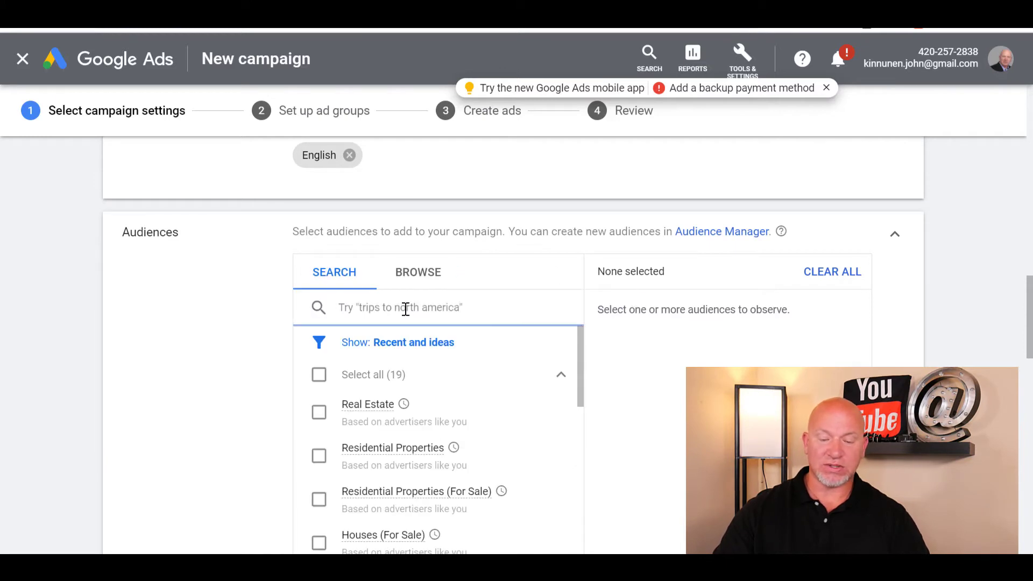
text(sel)
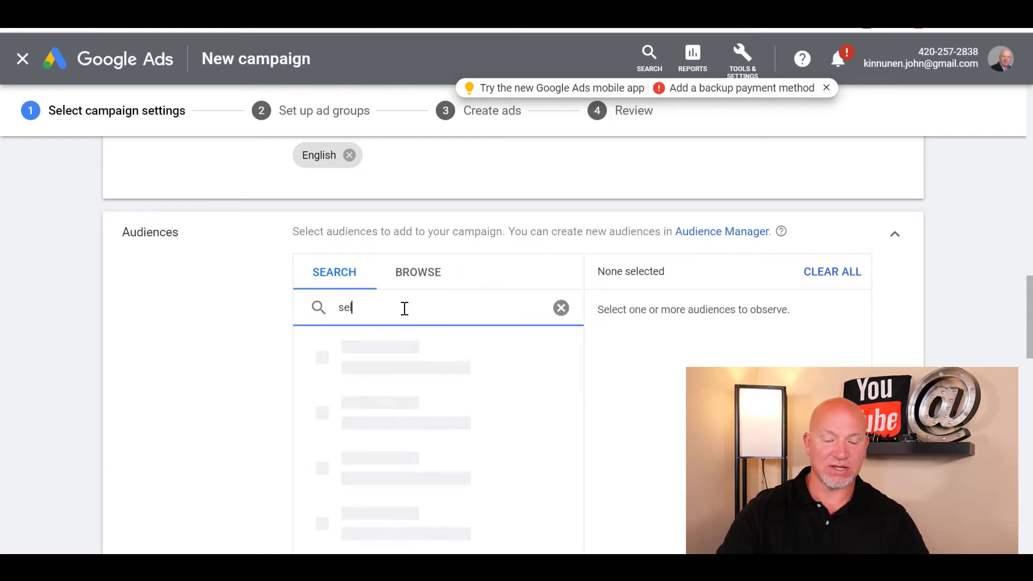
text(ler)
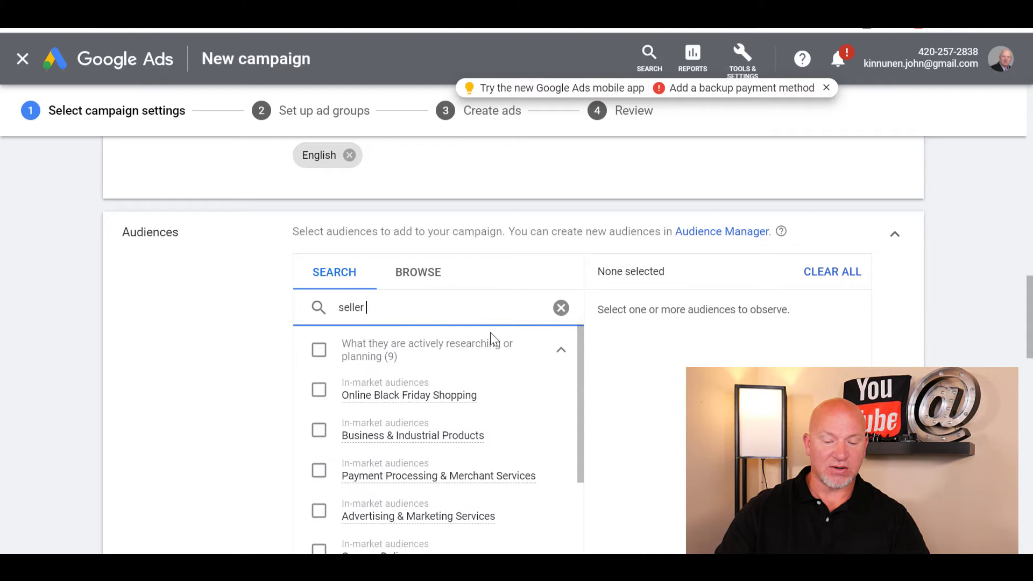
scroll(490, 345, down, 2)
scroll(595, 388, down, 2)
scroll(543, 415, down, 2)
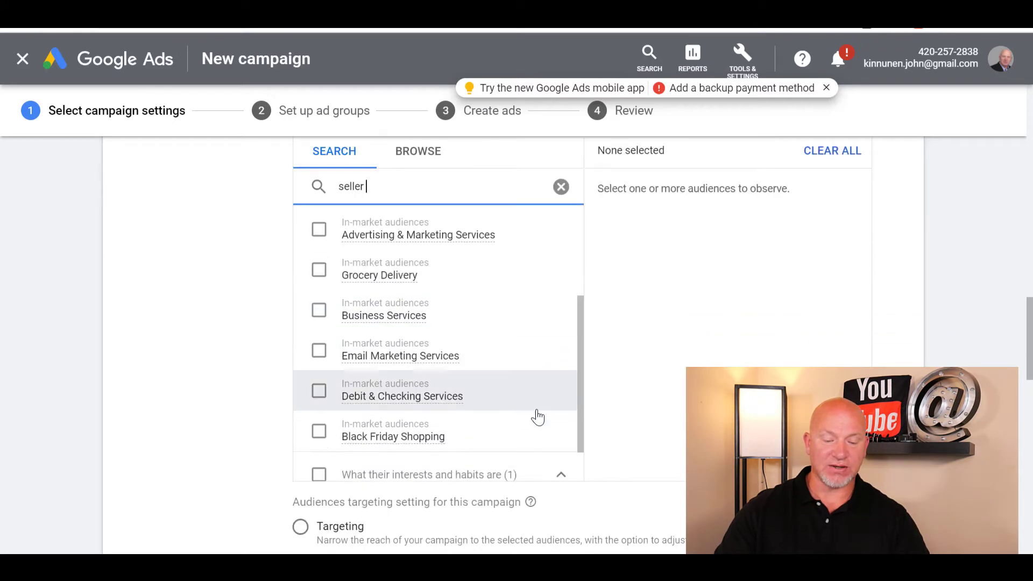
scroll(511, 377, down, 3)
scroll(507, 339, up, 10)
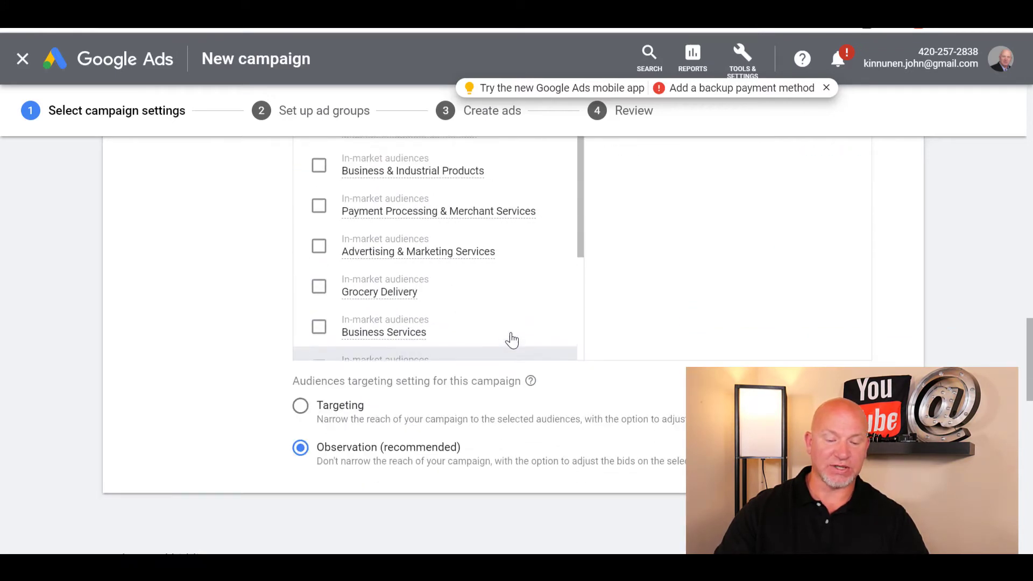
scroll(539, 398, down, 4)
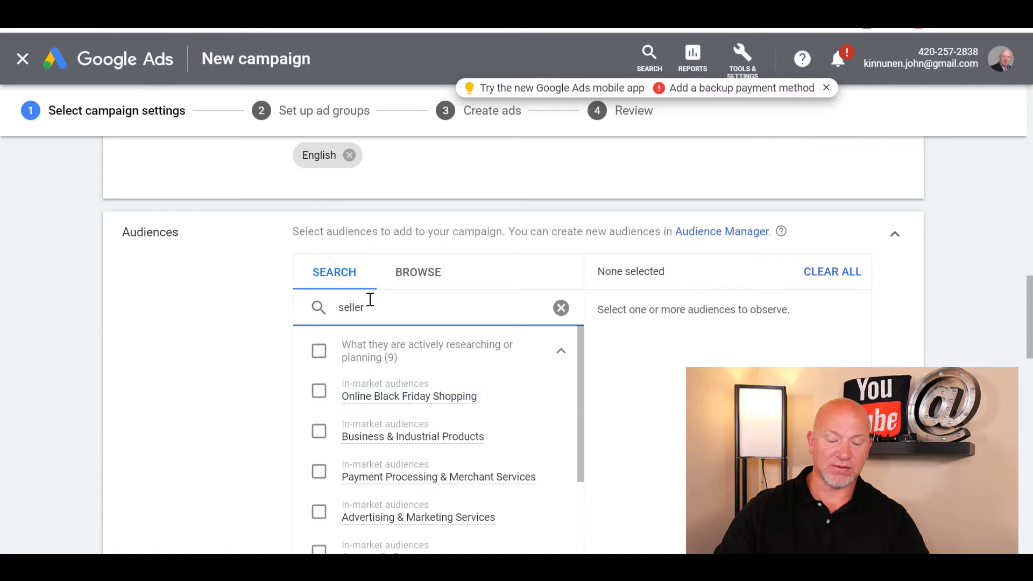
- Search 'for sale' and add Houses (For Sale), New Houses (For Sale), Real Estate, Residential Properties
double_click(305, 311)
text(for sale)
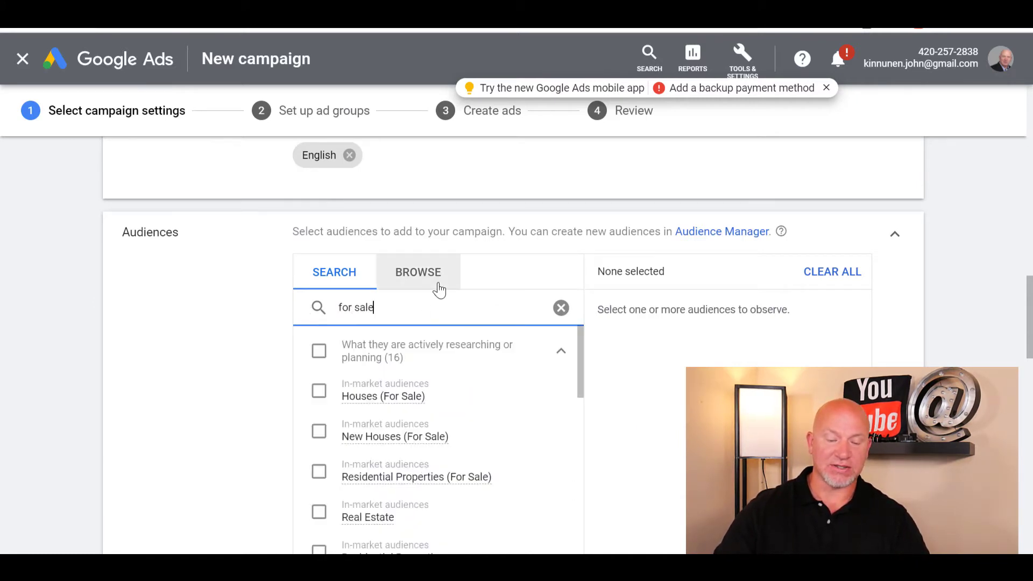
click(319, 391)
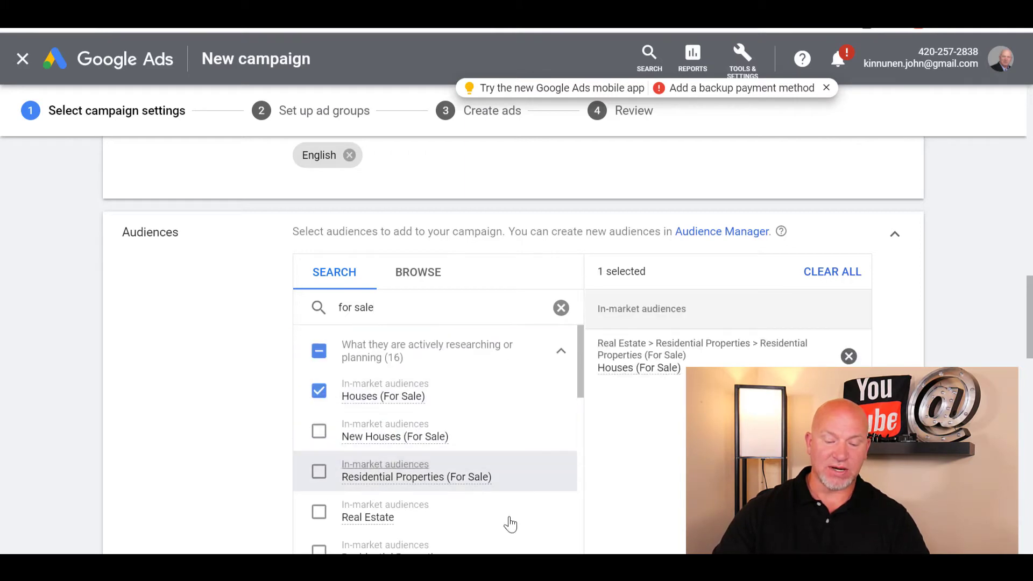
click(313, 439)
scroll(468, 418, down, 2)
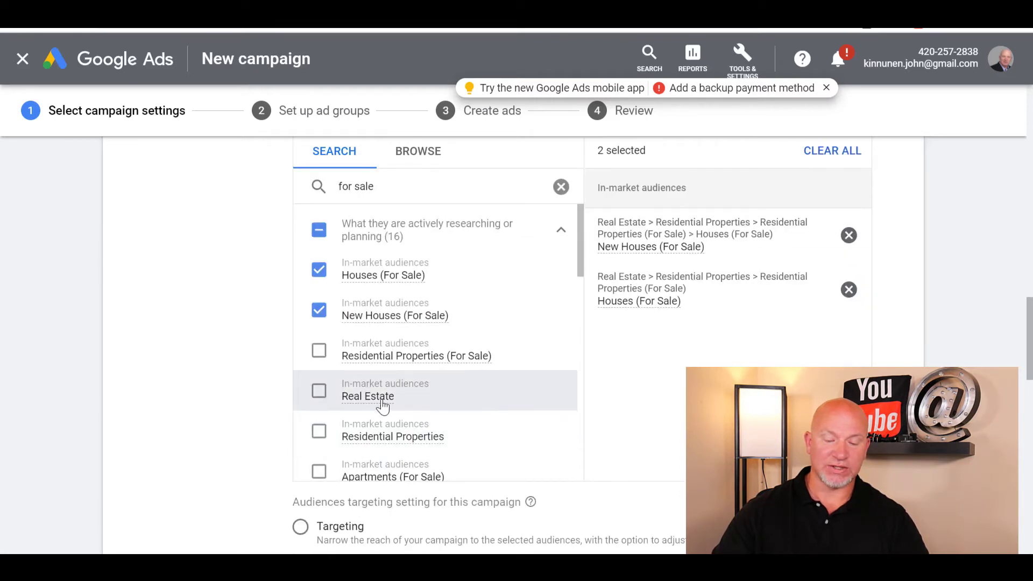
click(318, 391)
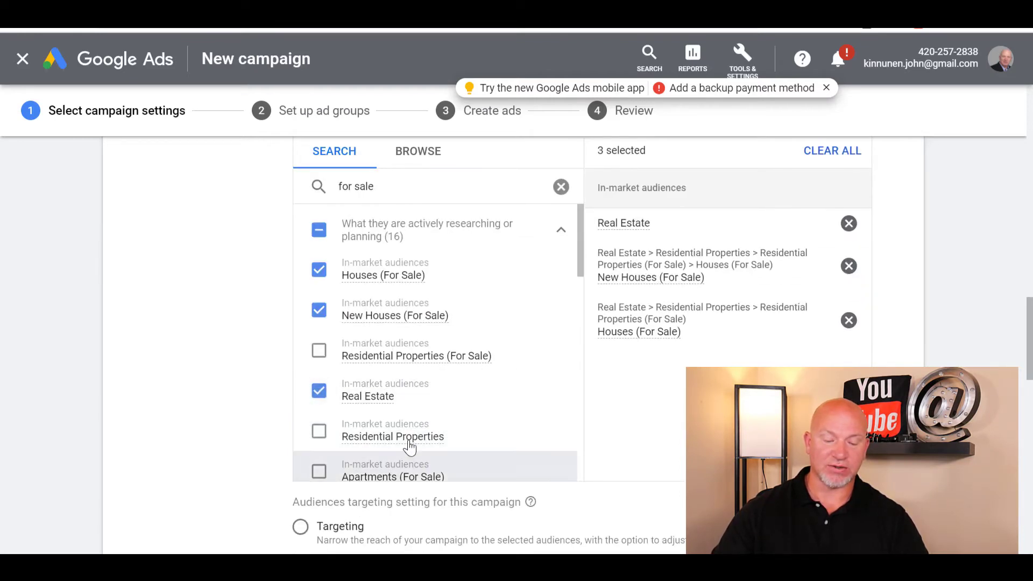
click(318, 433)
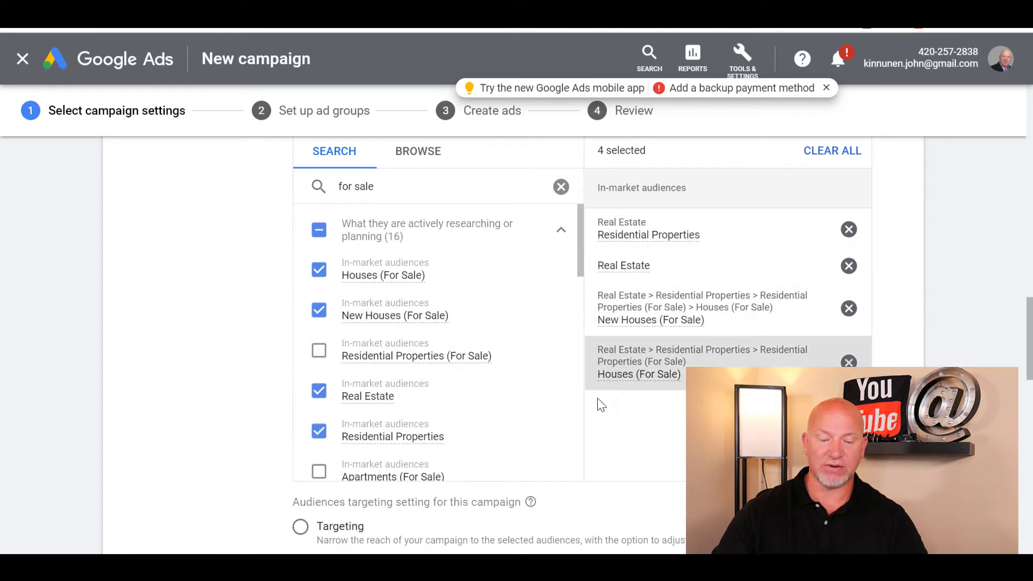
scroll(599, 403, up, 3)
click(418, 273)
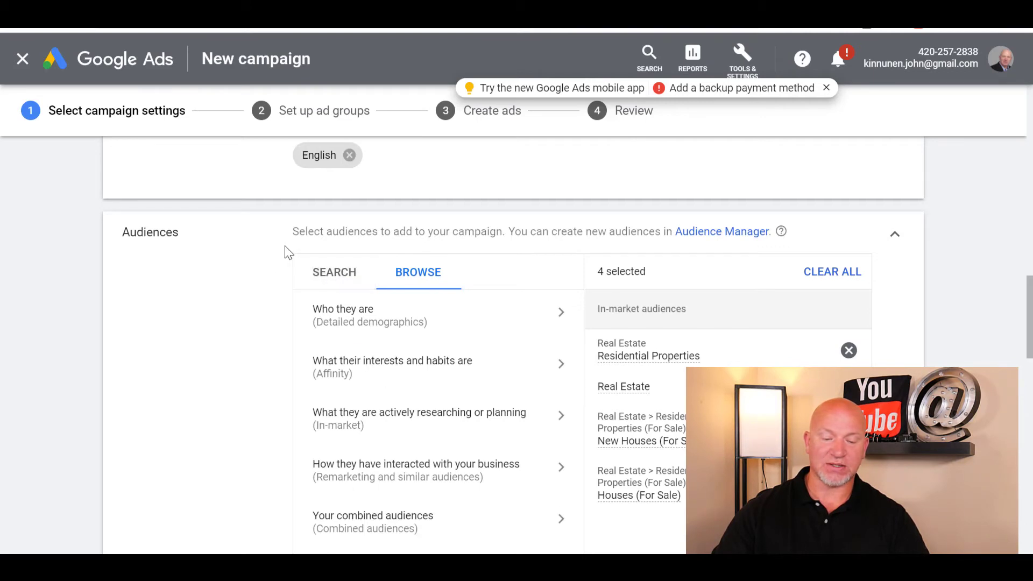
click(335, 273)
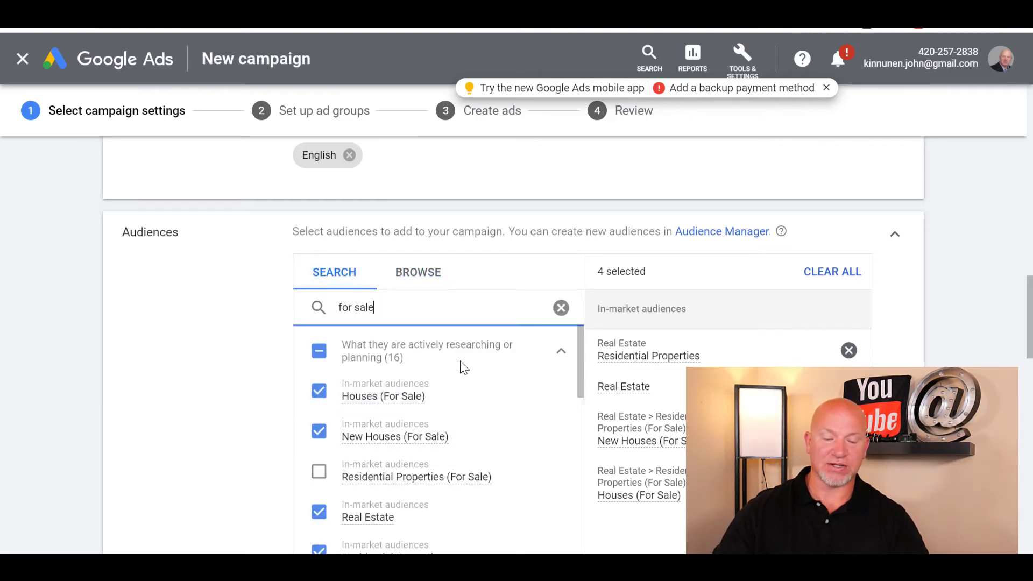
scroll(473, 380, down, 5)
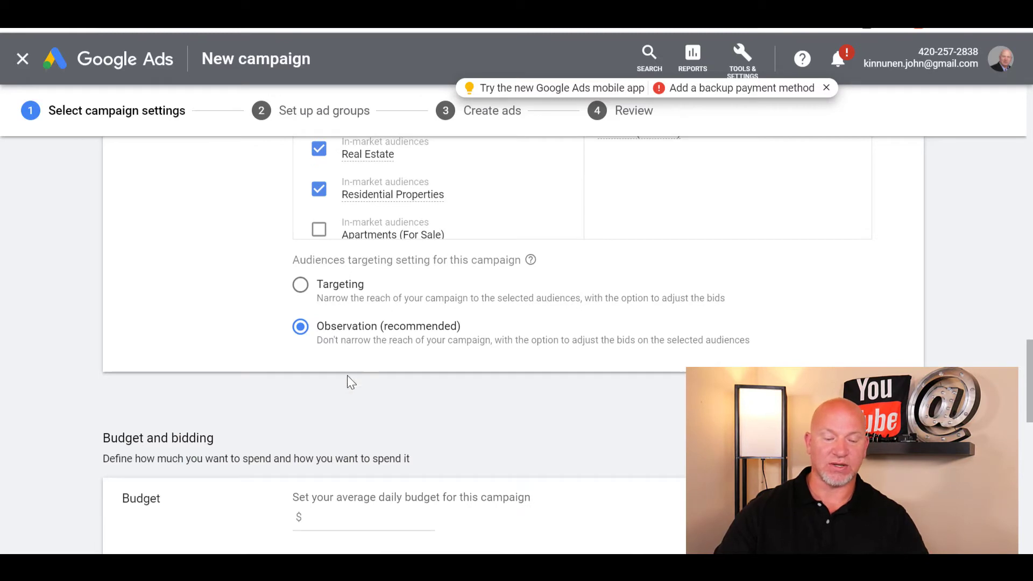
- Set the campaign's average daily budget to 10.00
scroll(376, 401, down, 2)
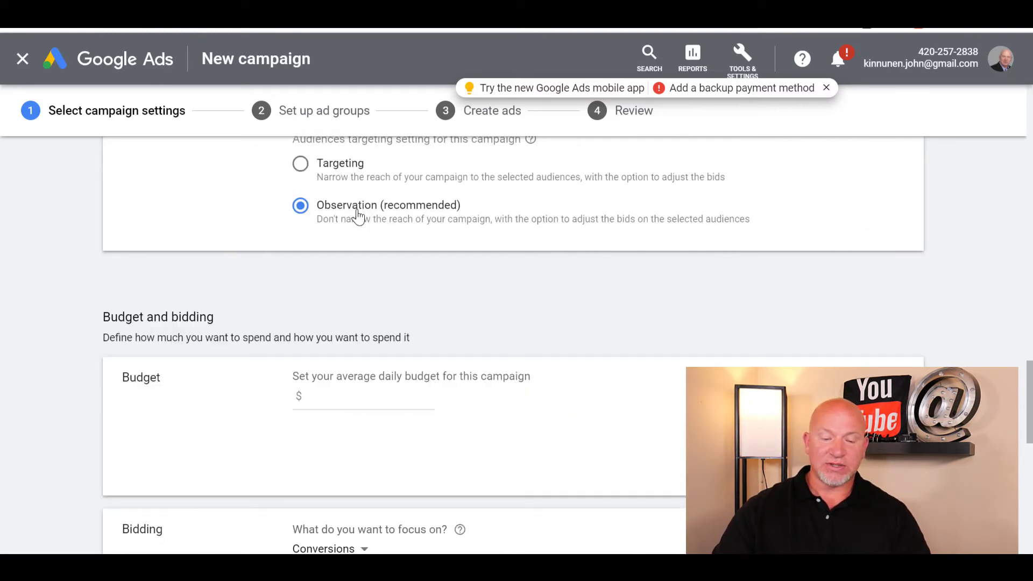
click(340, 393)
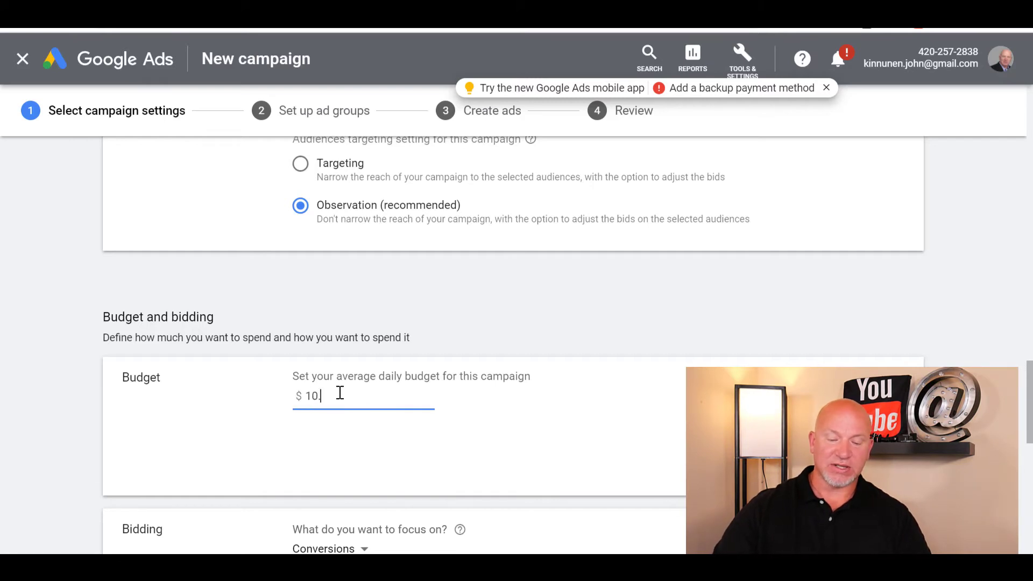
click(526, 362)
scroll(535, 355, down, 4)
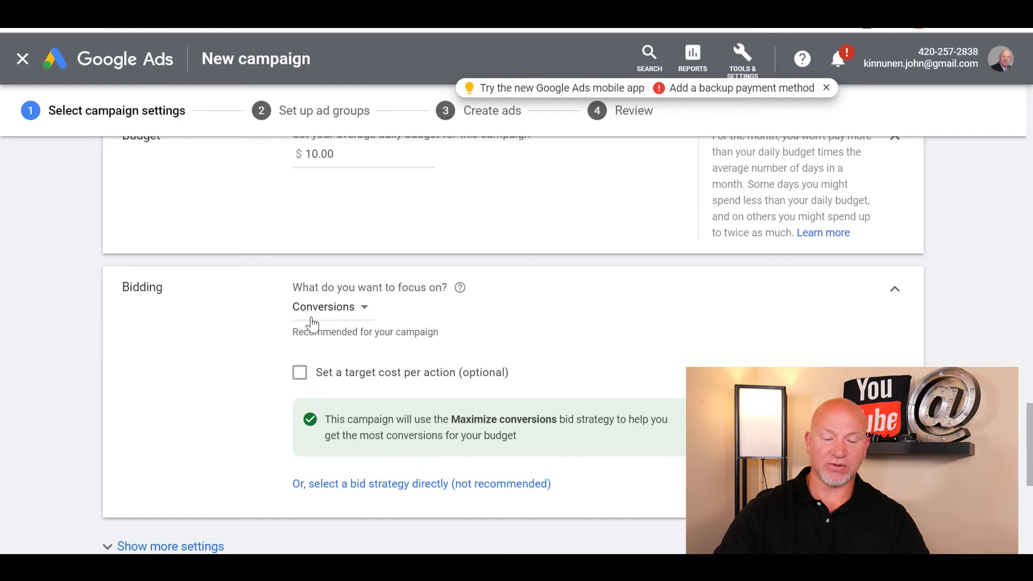
- Keep the bidding focus on clicks with no maximum cost-per-click limit
click(348, 311)
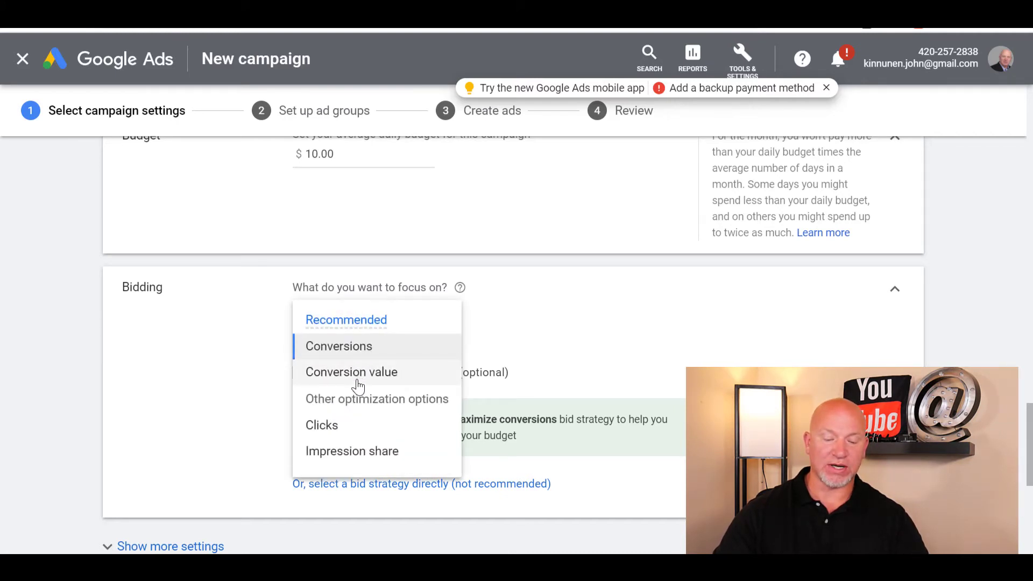
click(338, 430)
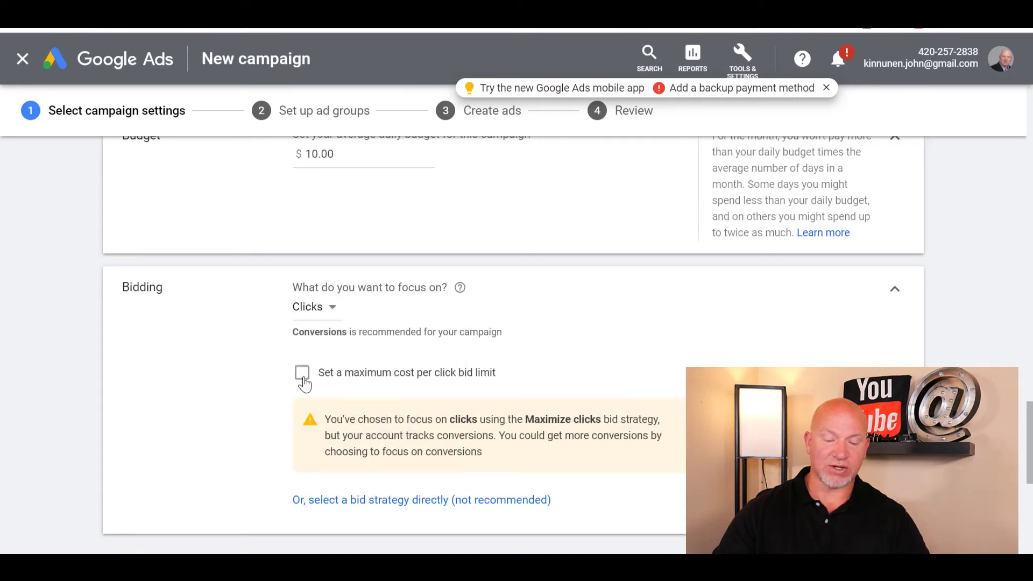
click(302, 376)
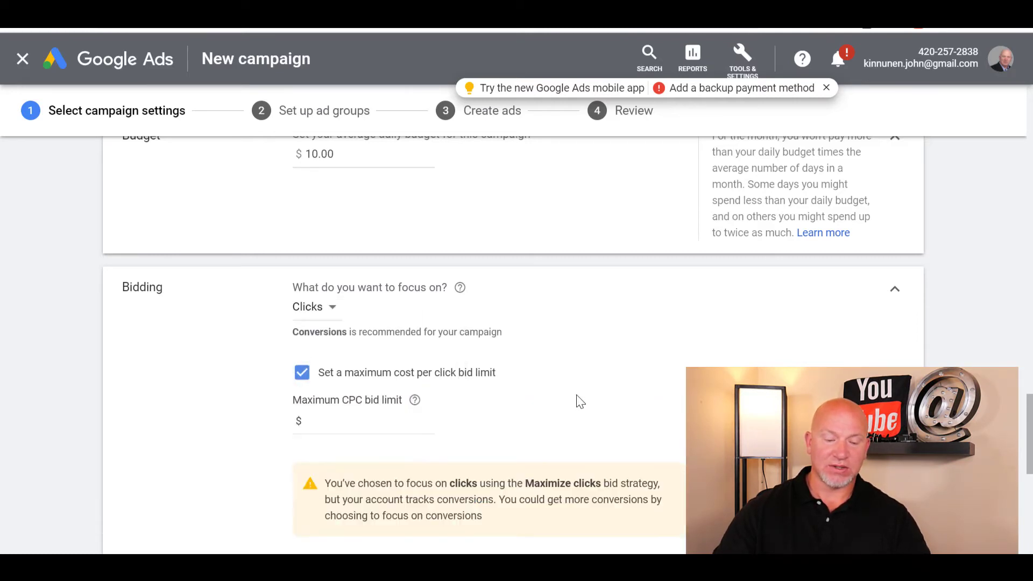
scroll(475, 420, up, 2)
scroll(372, 398, down, 4)
scroll(371, 399, up, 2)
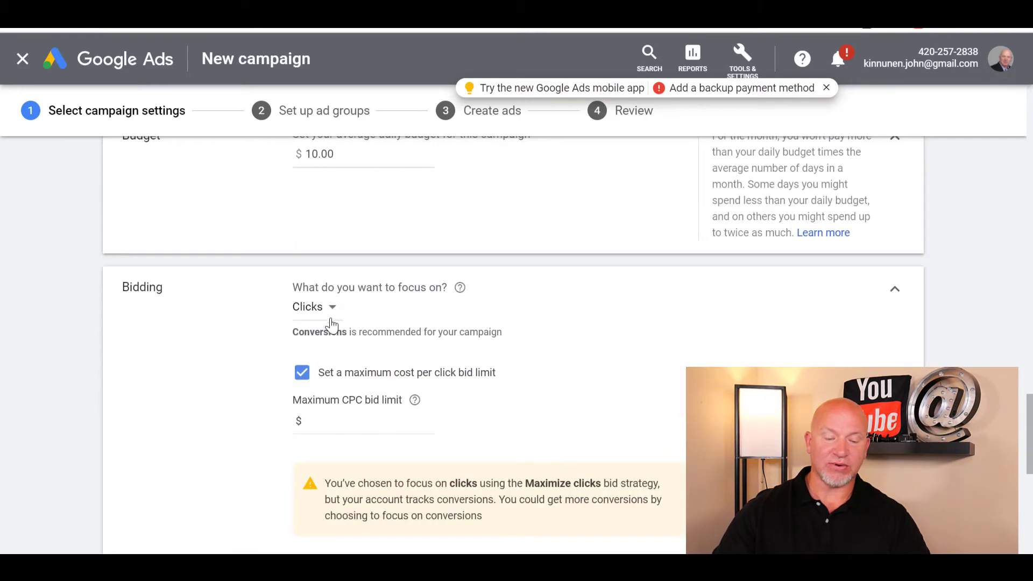
click(315, 307)
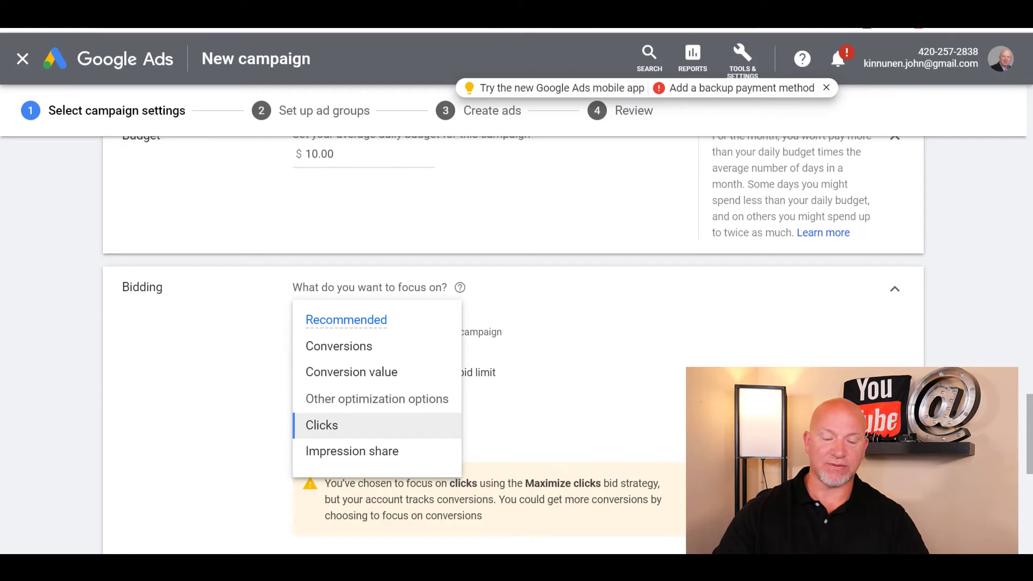
click(648, 380)
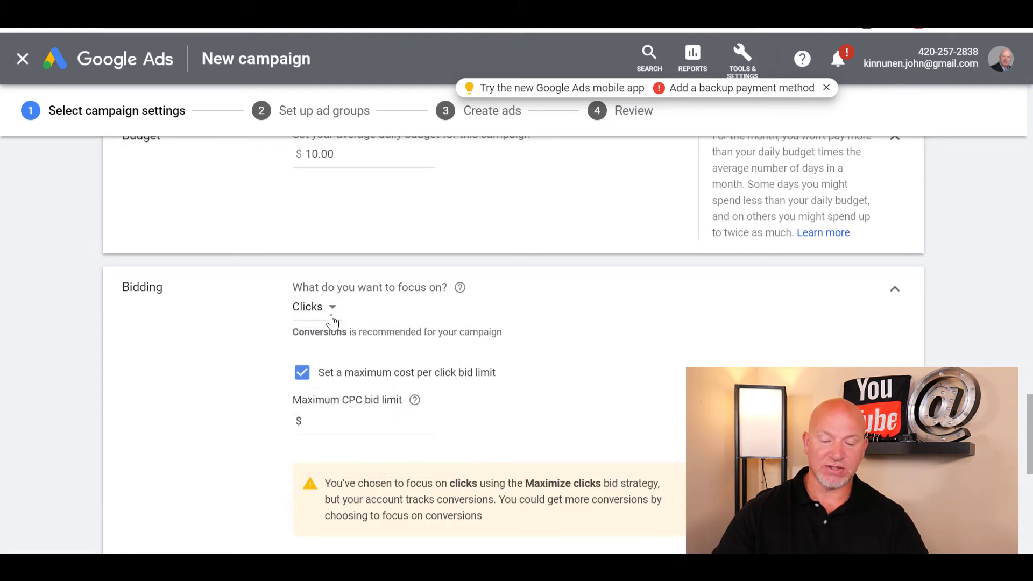
click(332, 320)
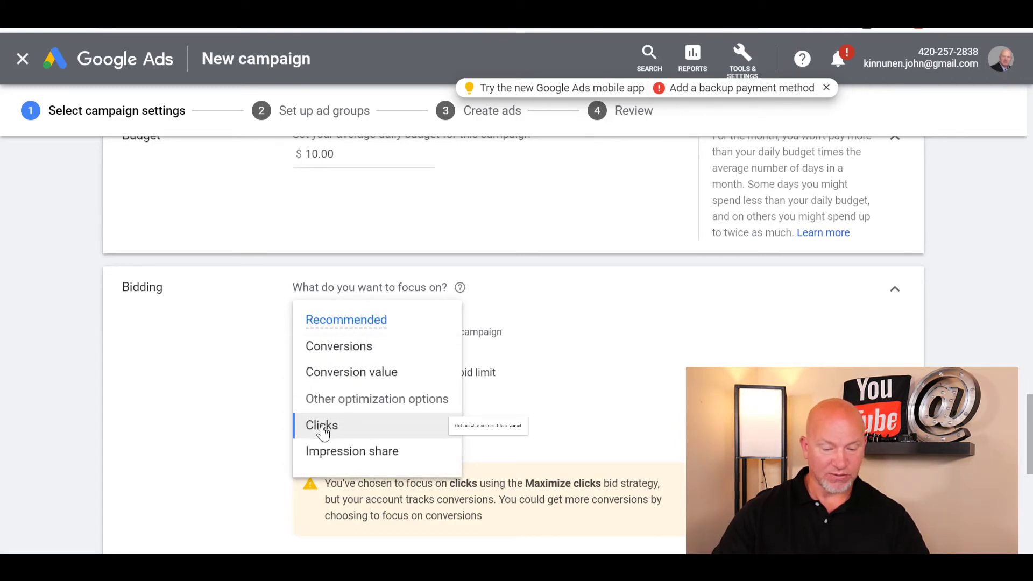
click(326, 427)
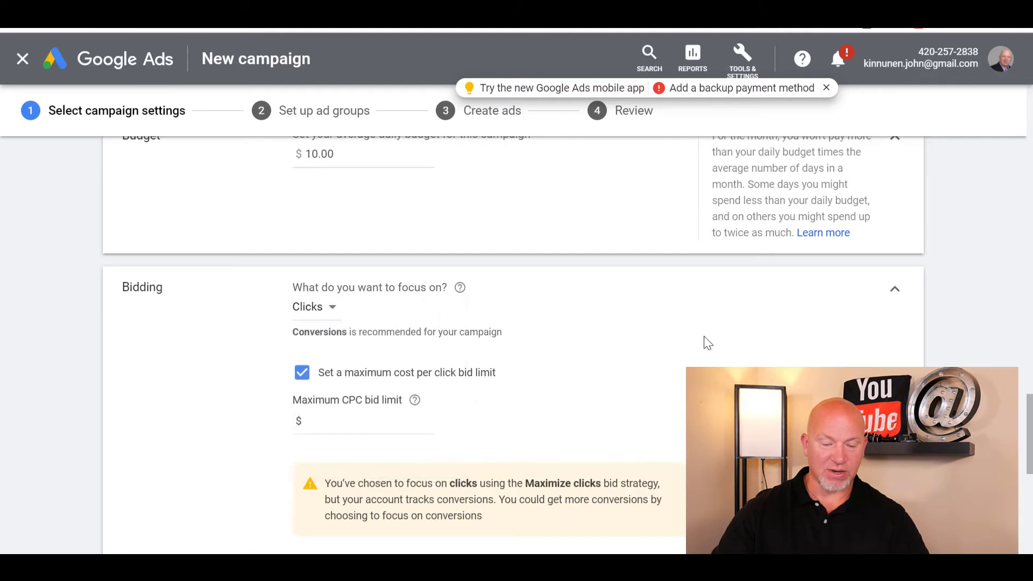
click(302, 373)
scroll(677, 394, down, 2)
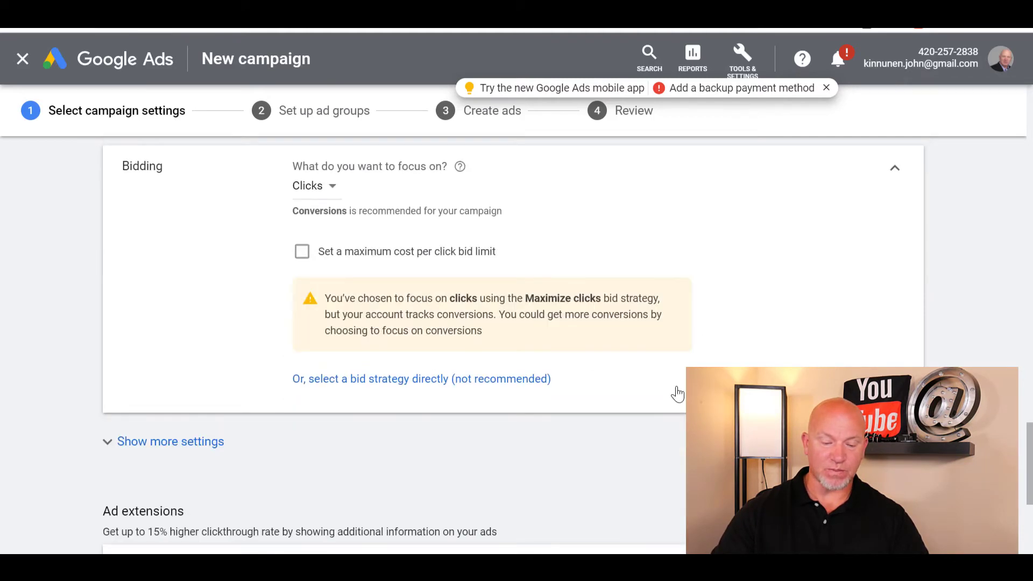
- Choose Maximize clicks as the bid strategy directly and save the campaign settings
click(372, 380)
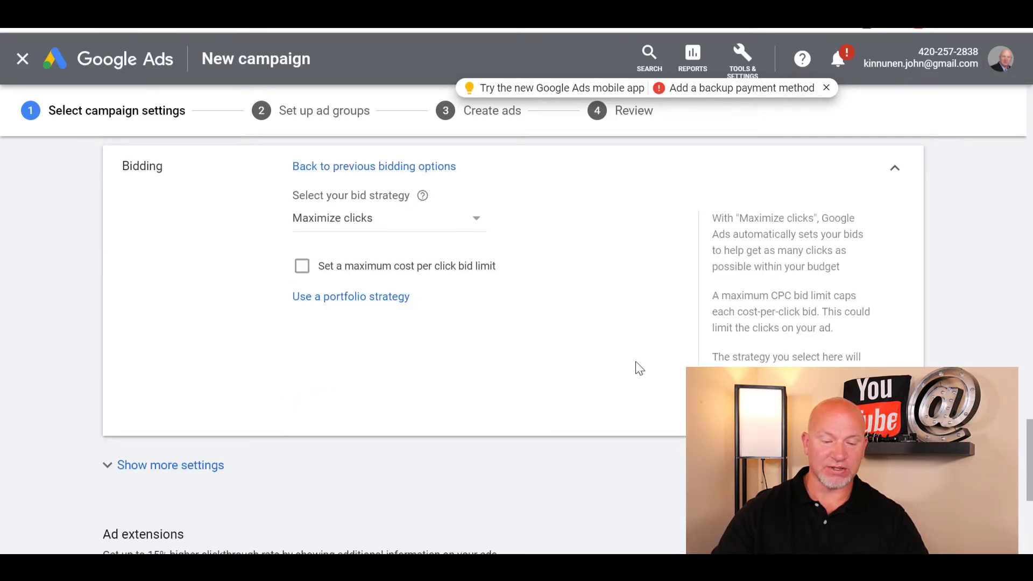
click(464, 229)
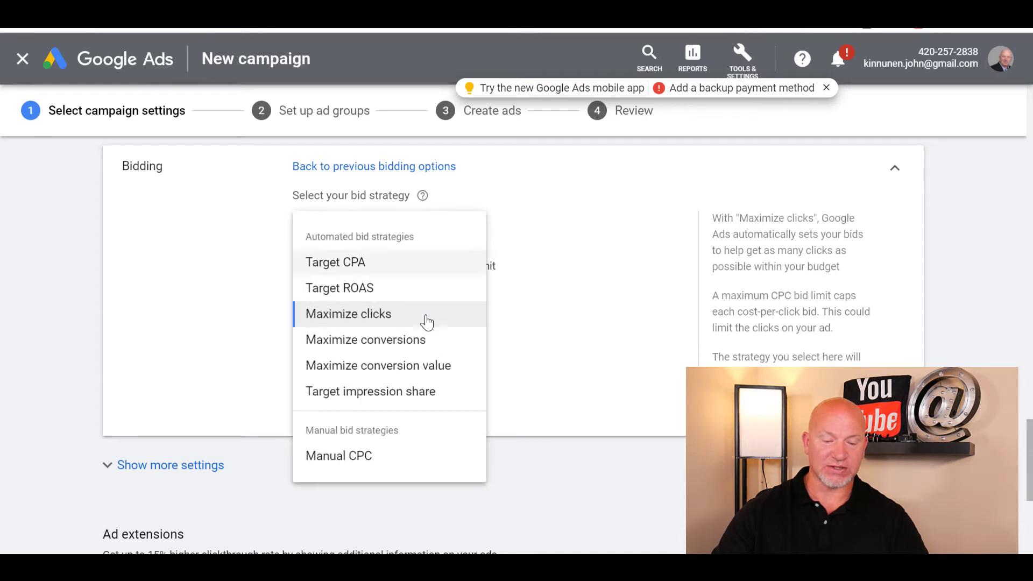
click(381, 316)
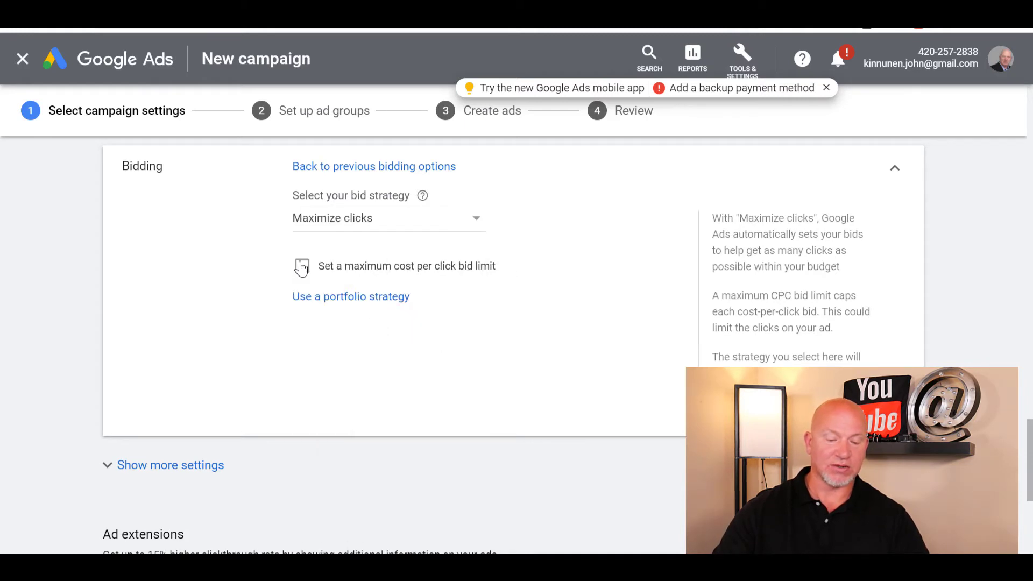
scroll(443, 392, down, 2)
scroll(371, 417, down, 2)
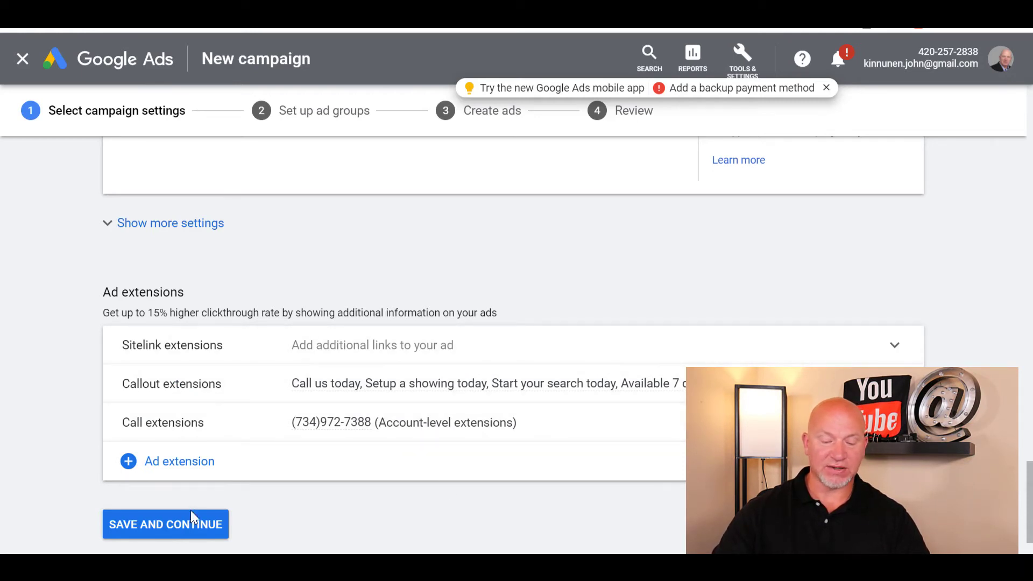
click(172, 525)
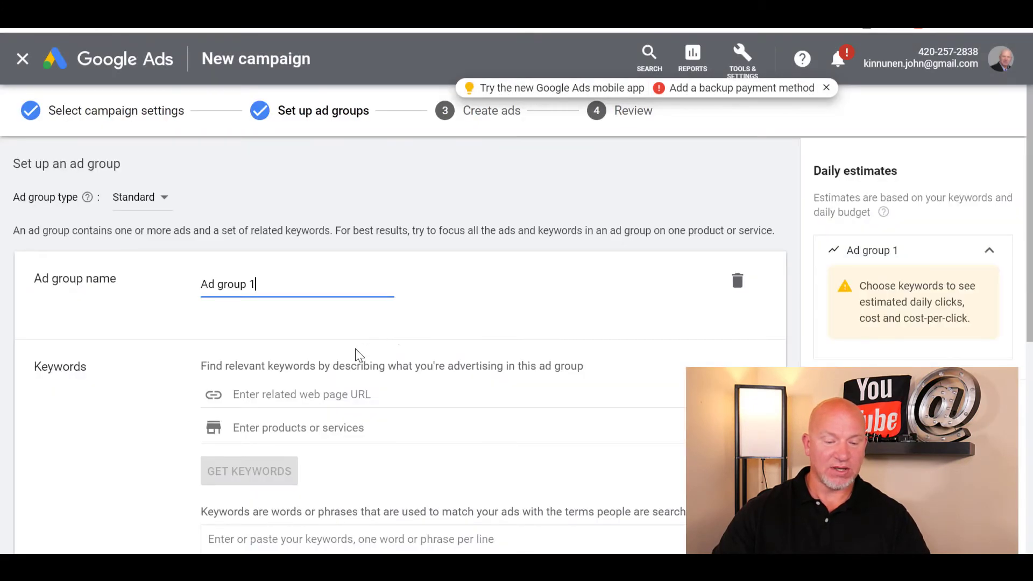
scroll(268, 331, down, 5)
click(289, 309)
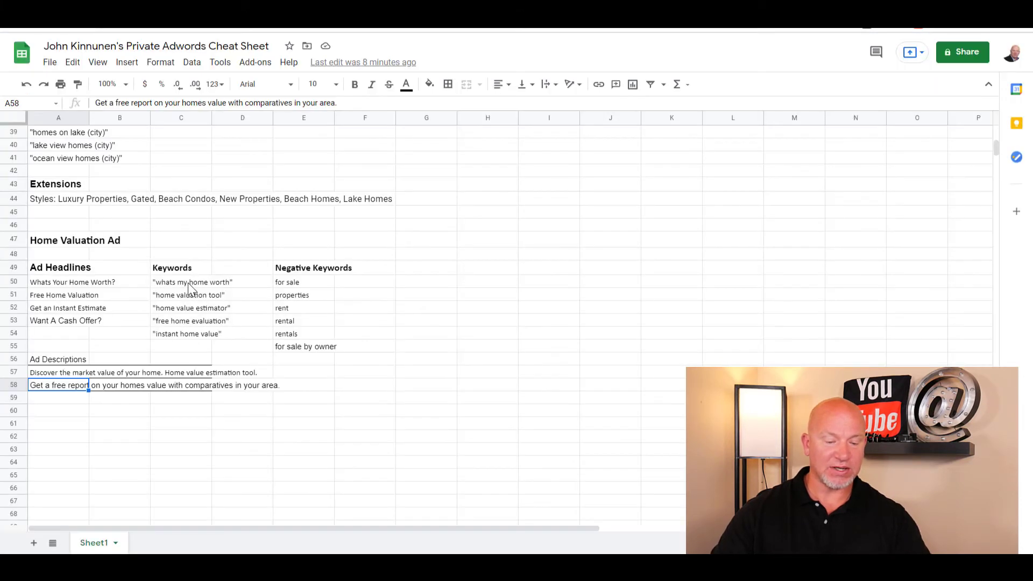
- Select keyword cells C50:C54 in the cheat sheet and copy them
click(194, 283)
ctrl+click(191, 338)
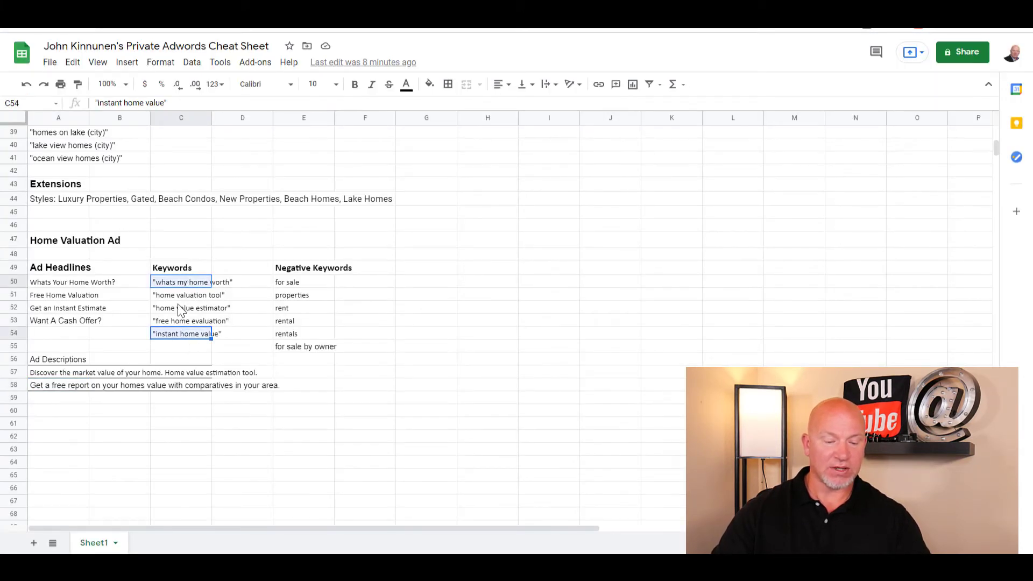
drag(183, 306, 186, 295)
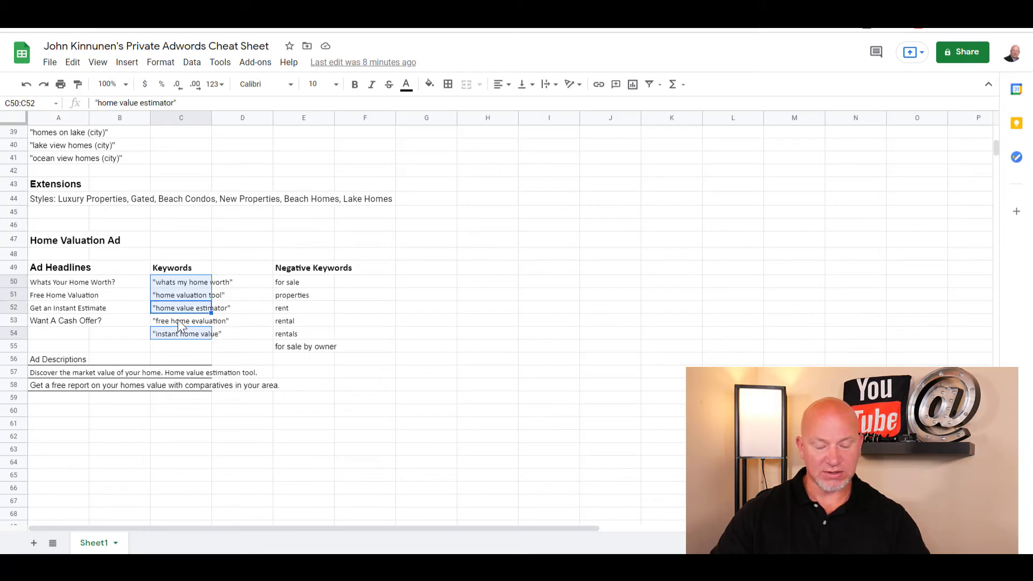
ctrl+click(179, 321)
key(ctrl+c)
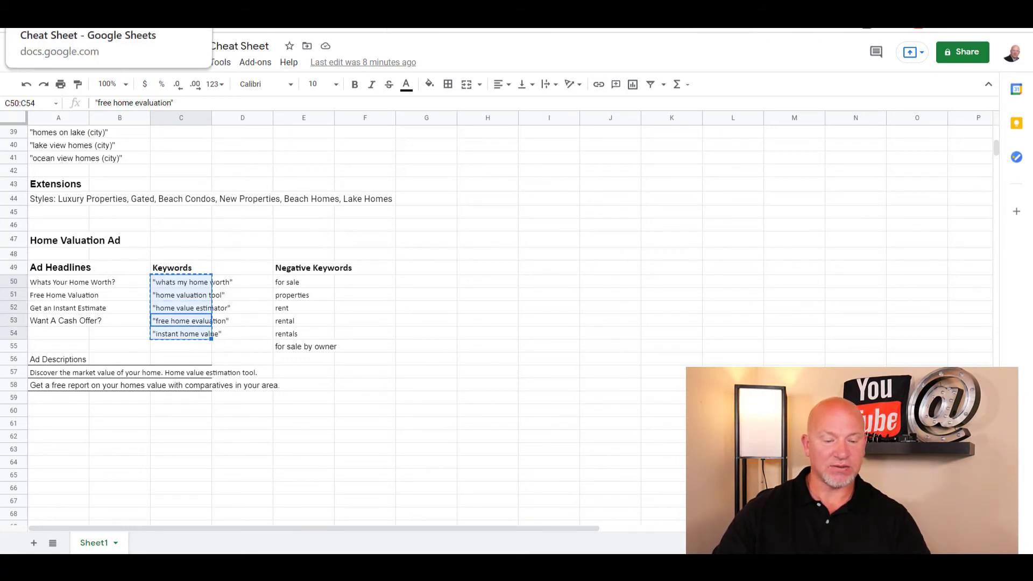
- Paste the five copied keyword phrases into Ad group 1 and save the ad group
click(107, 19)
click(265, 295)
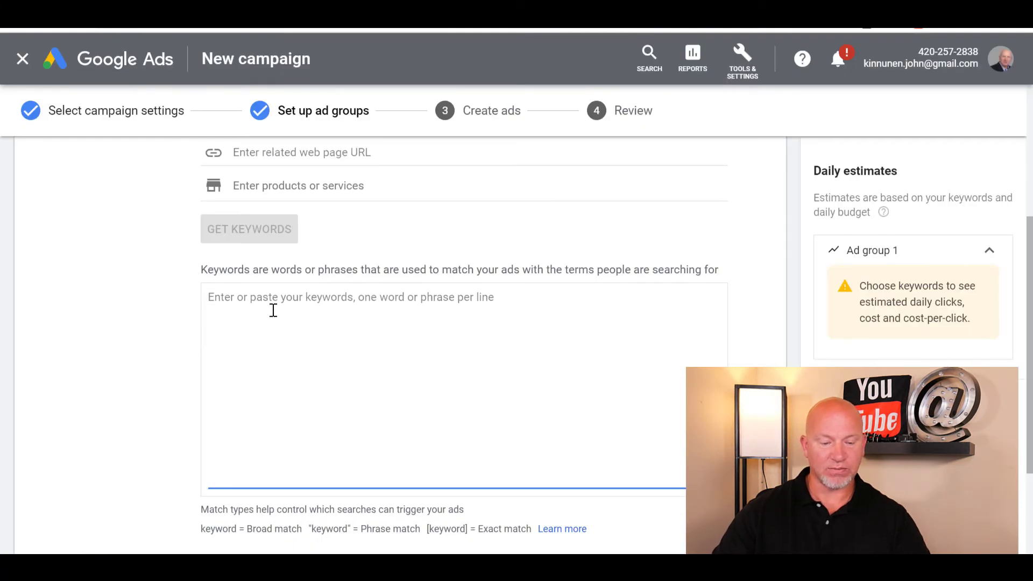
key(ctrl+v)
click(115, 348)
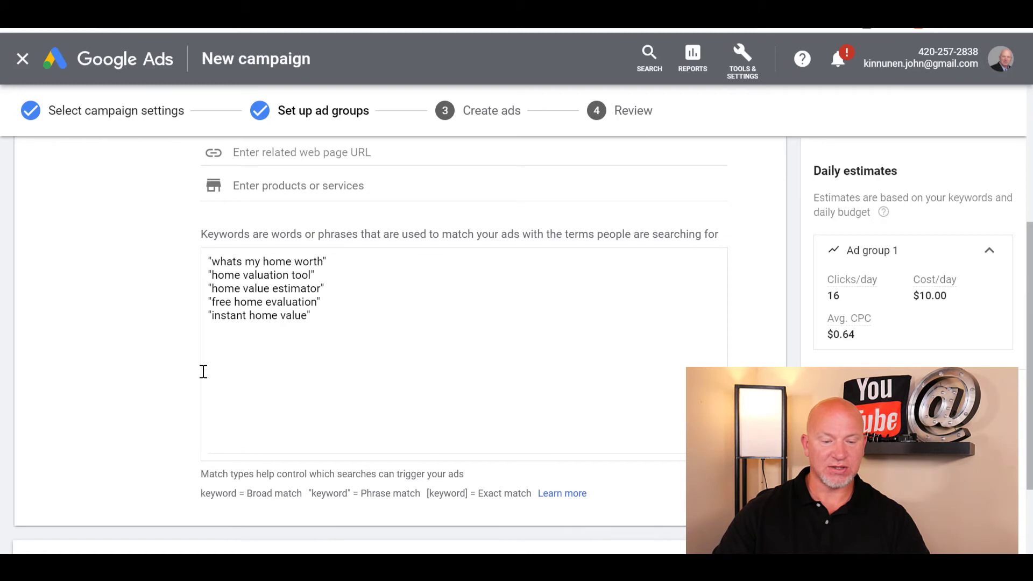
scroll(203, 371, down, 2)
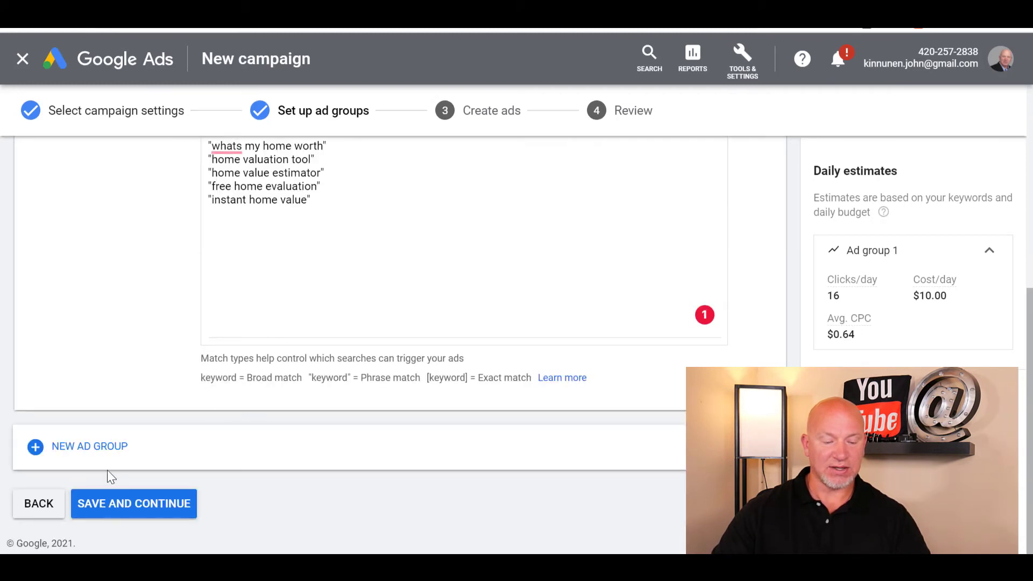
click(145, 511)
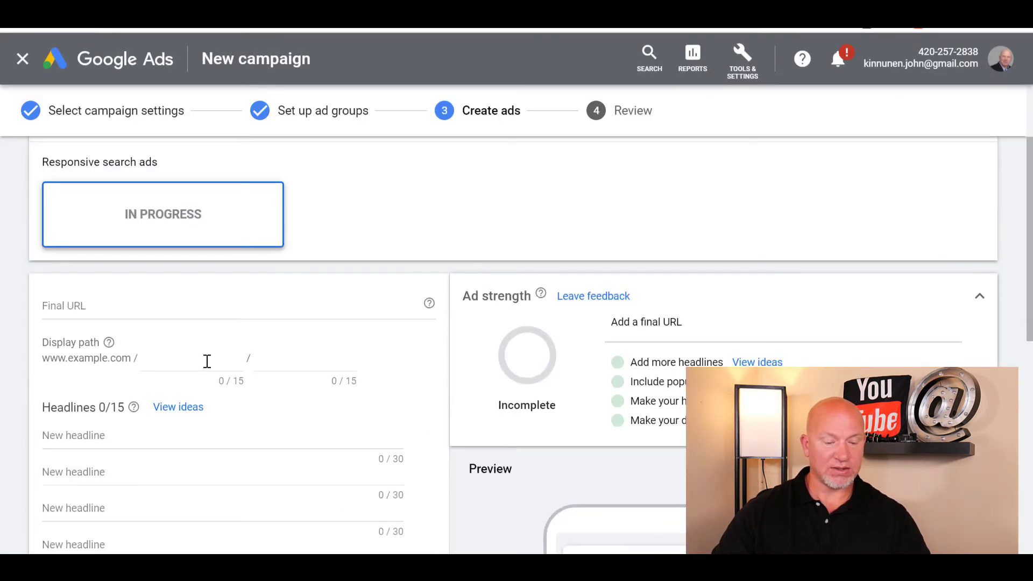
click(168, 359)
scroll(323, 323, down, 2)
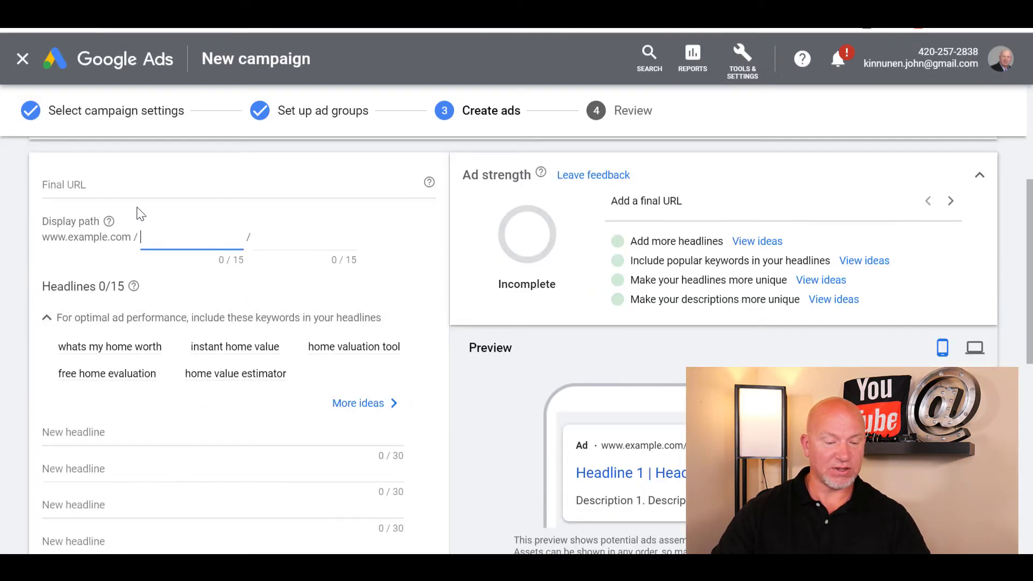
scroll(323, 334, up, 4)
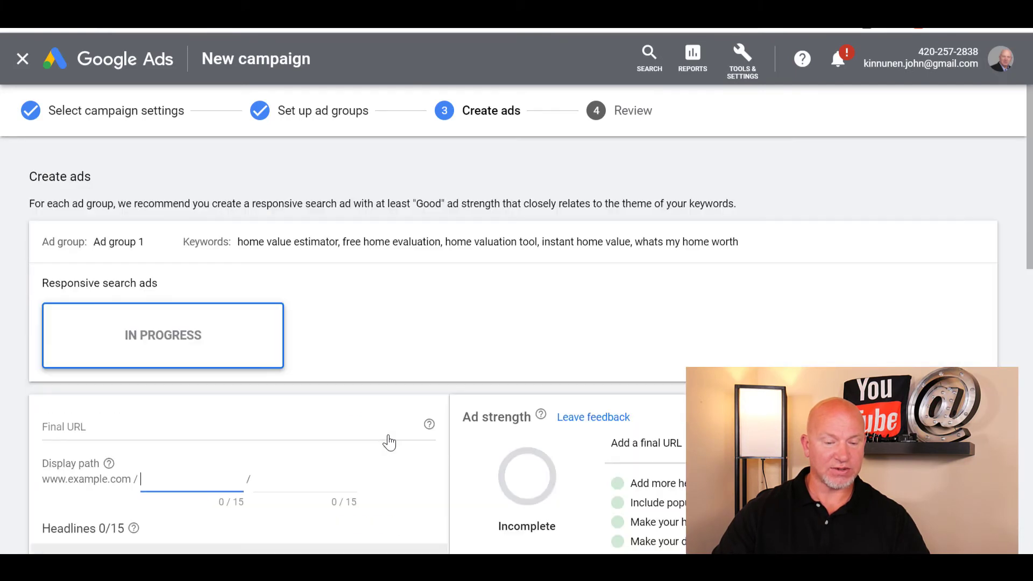
scroll(446, 349, down, 2)
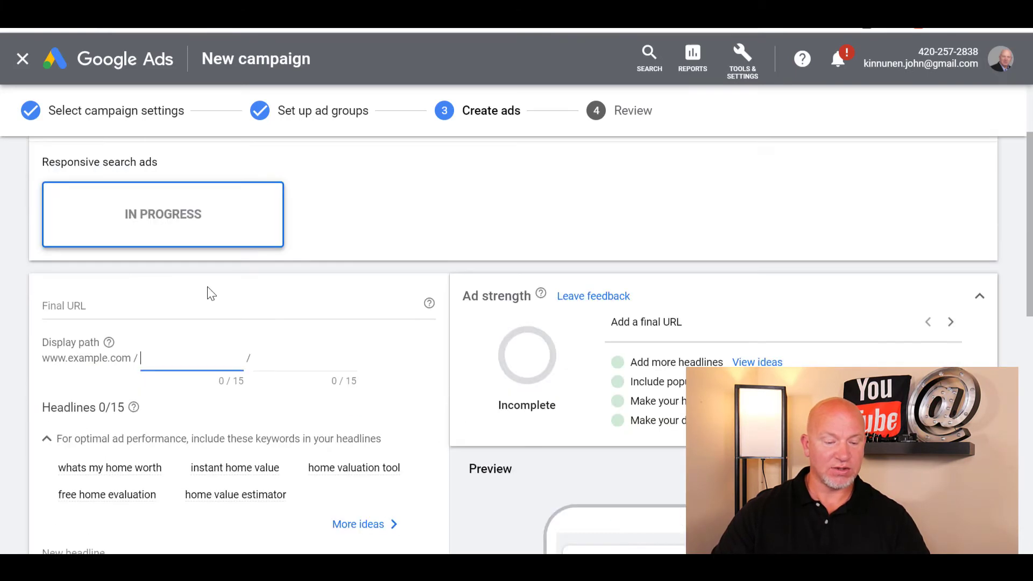
click(103, 306)
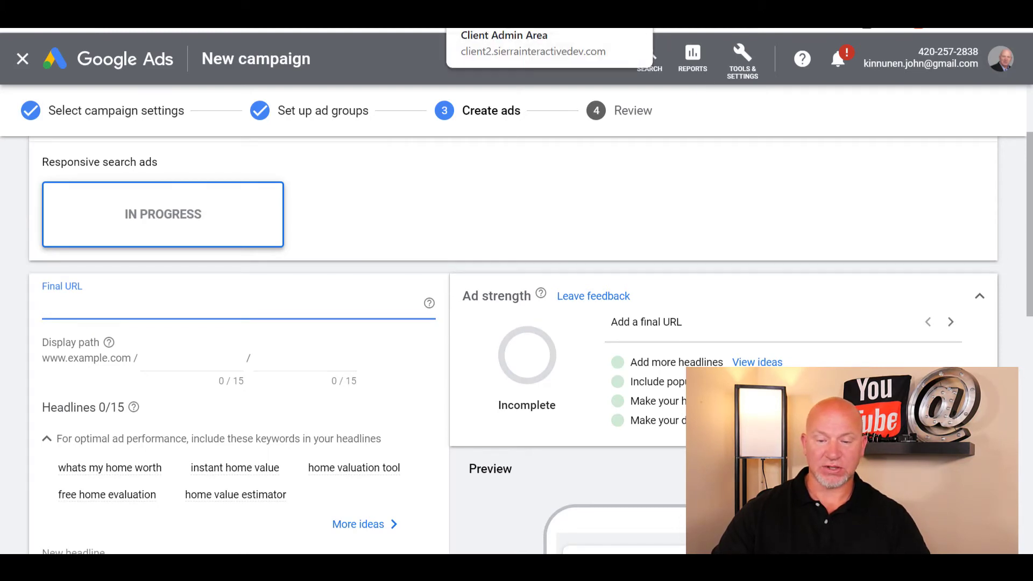
click(743, 19)
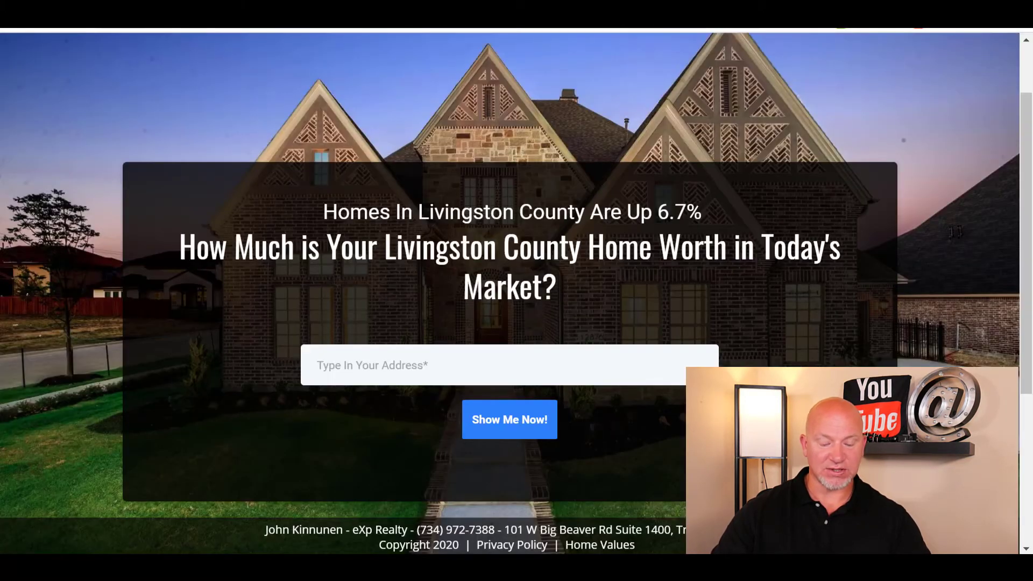
click(242, 26)
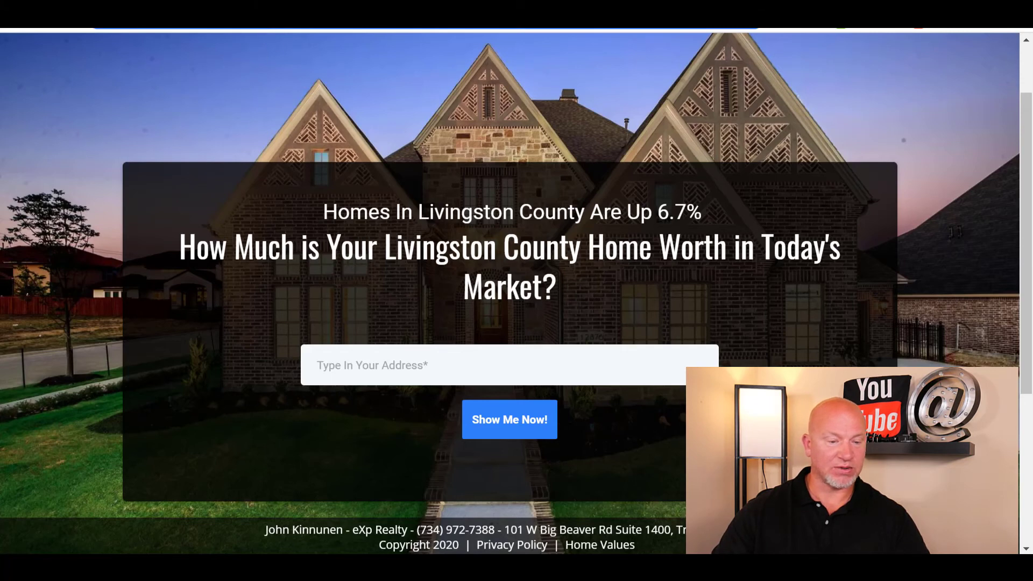
click(134, 16)
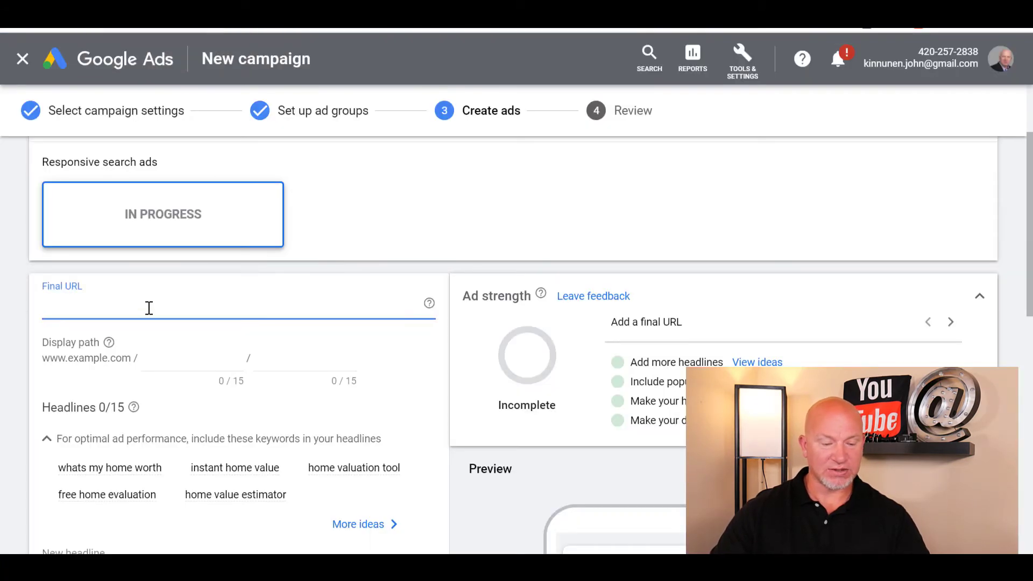
key(ctrl+v)
- Fill in the display path as Home / Value
click(194, 360)
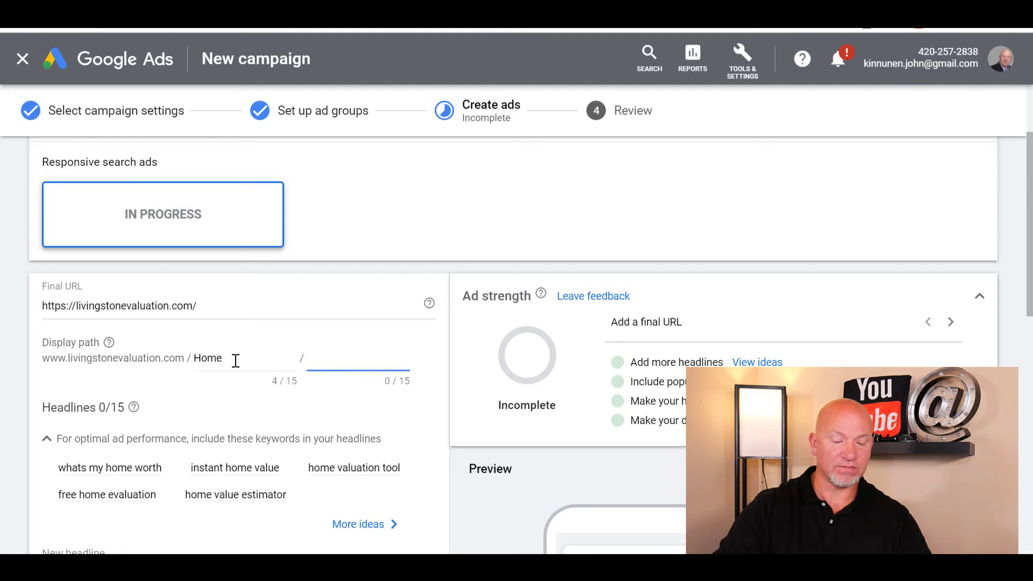
text(Value)
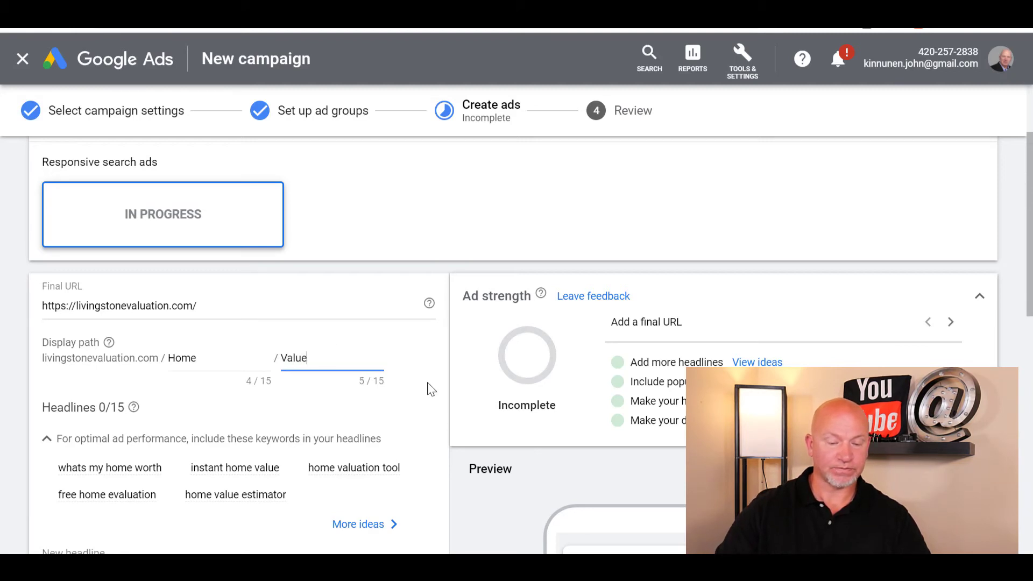
scroll(459, 357, down, 5)
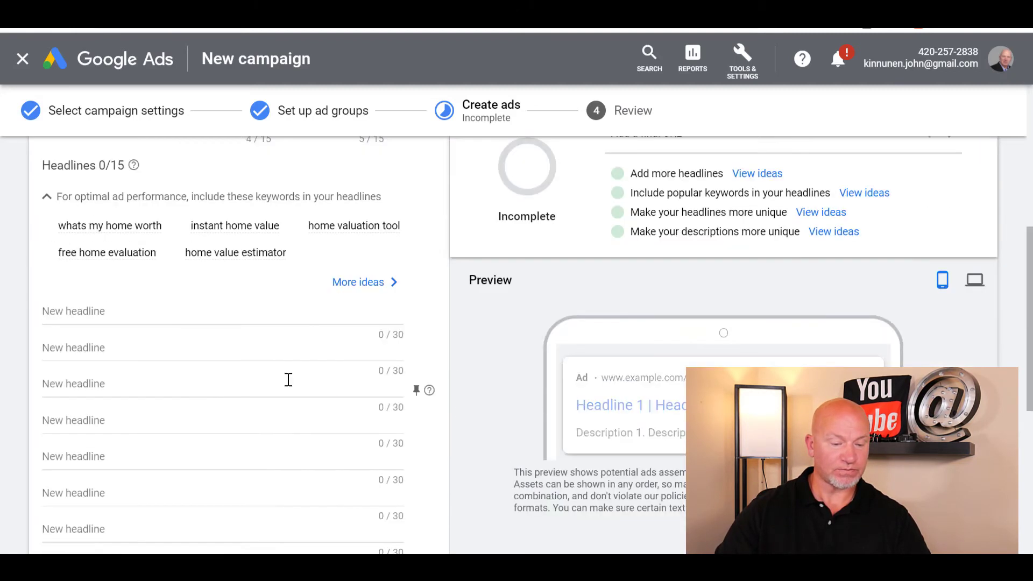
click(83, 311)
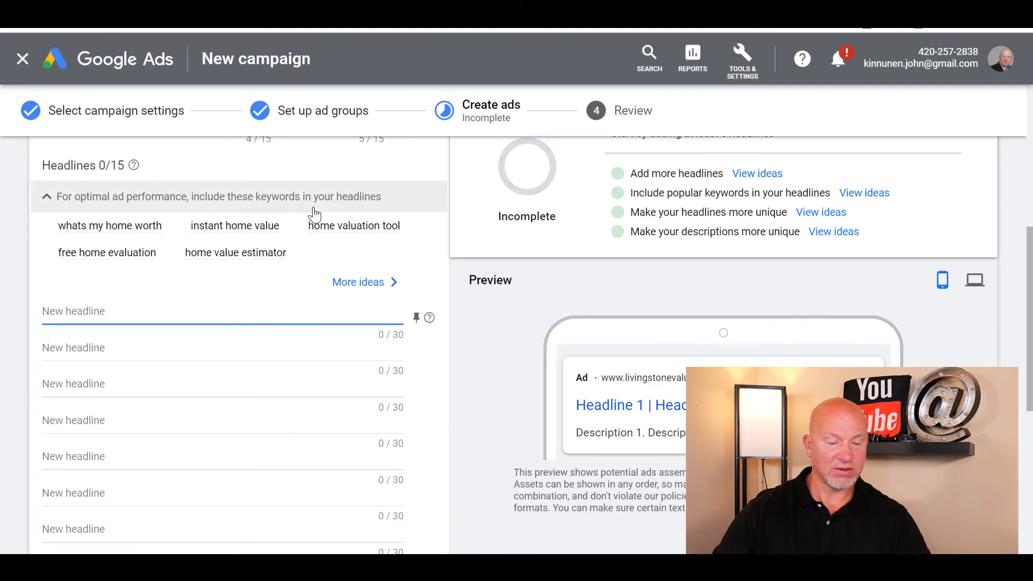
click(103, 325)
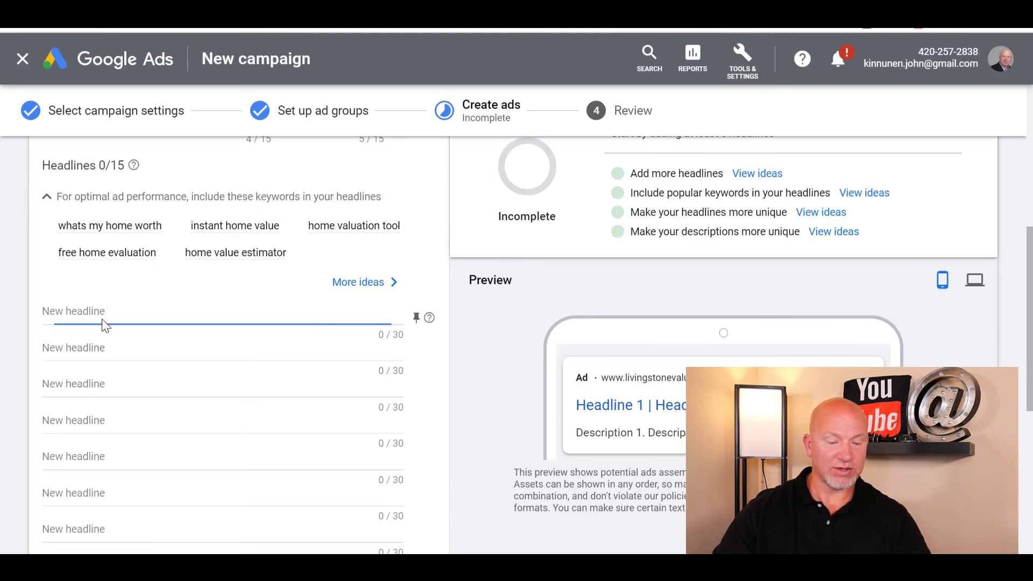
mouse_move(94, 234)
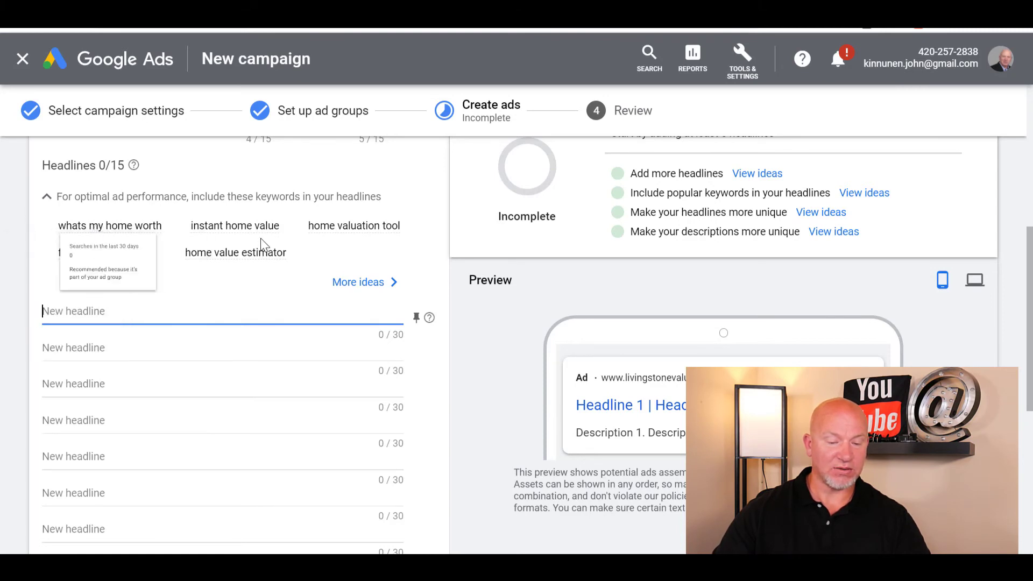
mouse_move(319, 232)
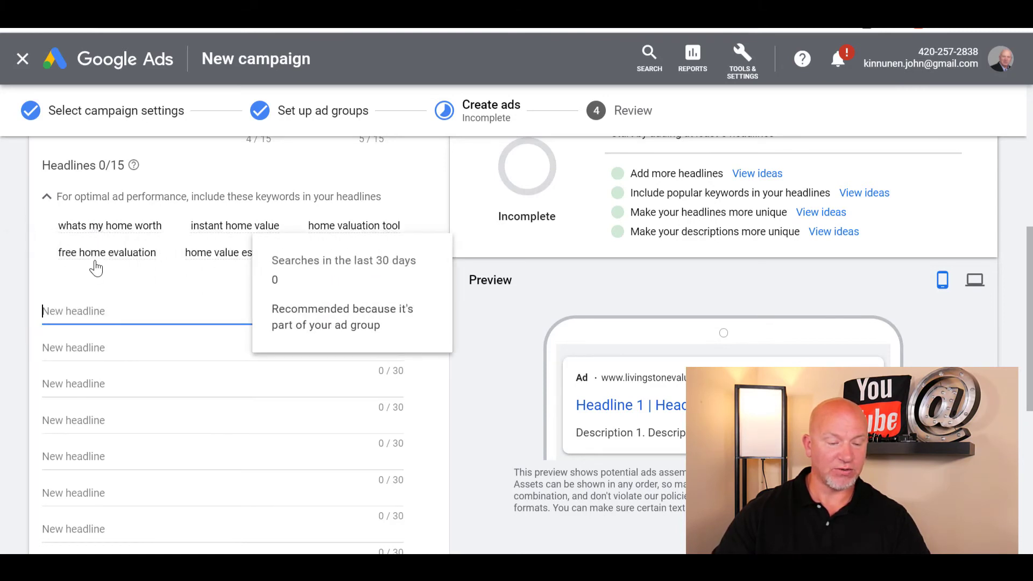
mouse_move(272, 264)
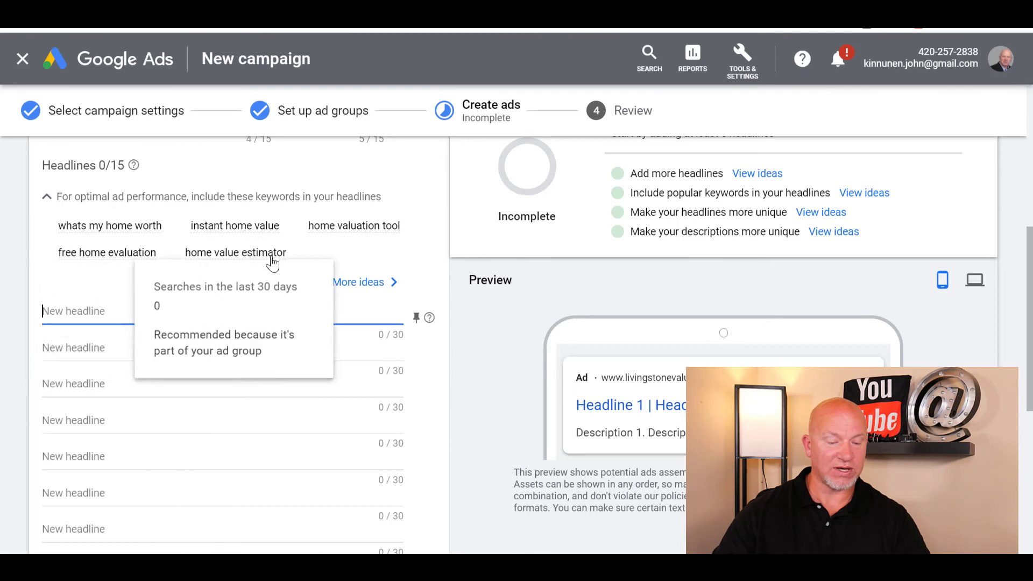
click(178, 256)
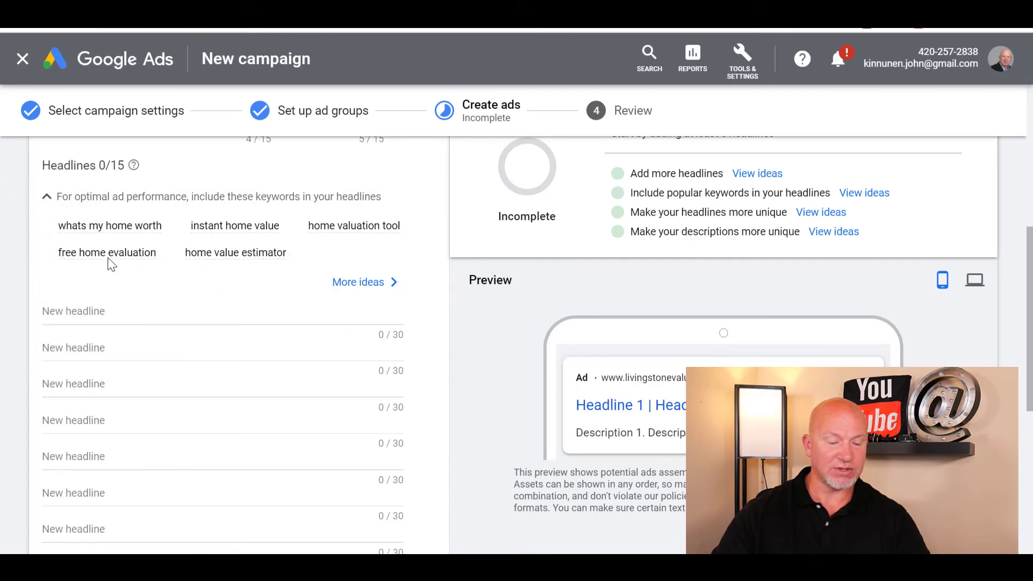
- Add 'Whats Your Home Worth?' from the cheat sheet as the first headline, pinned to position 1
click(121, 313)
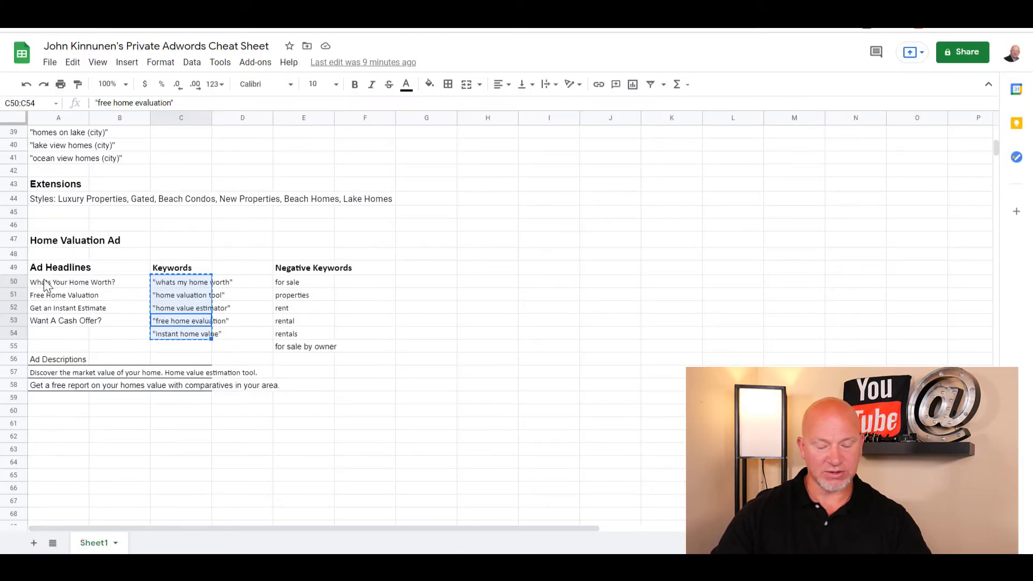
click(45, 284)
key(ctrl+c)
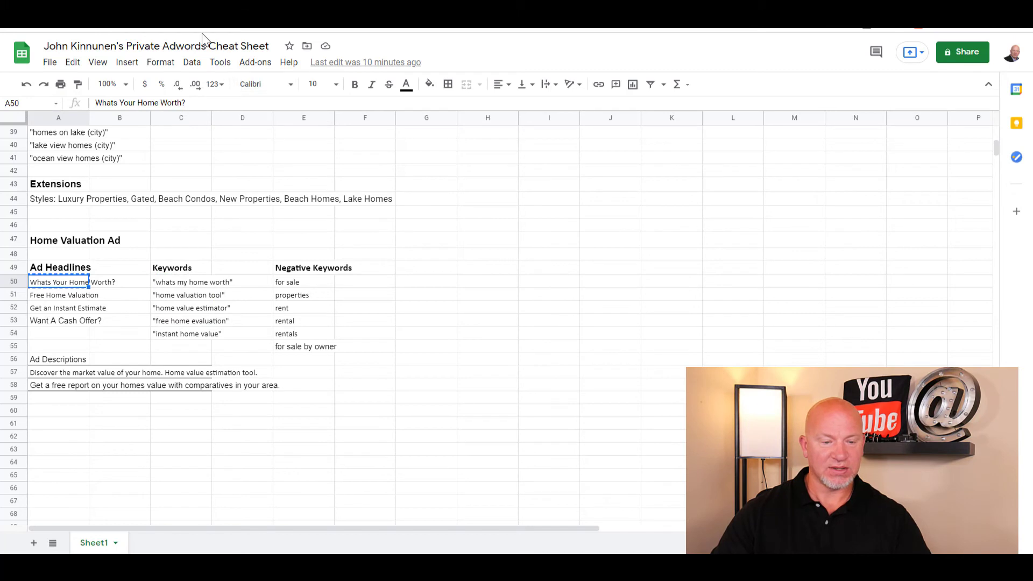
key(ctrl+Tab)
click(111, 312)
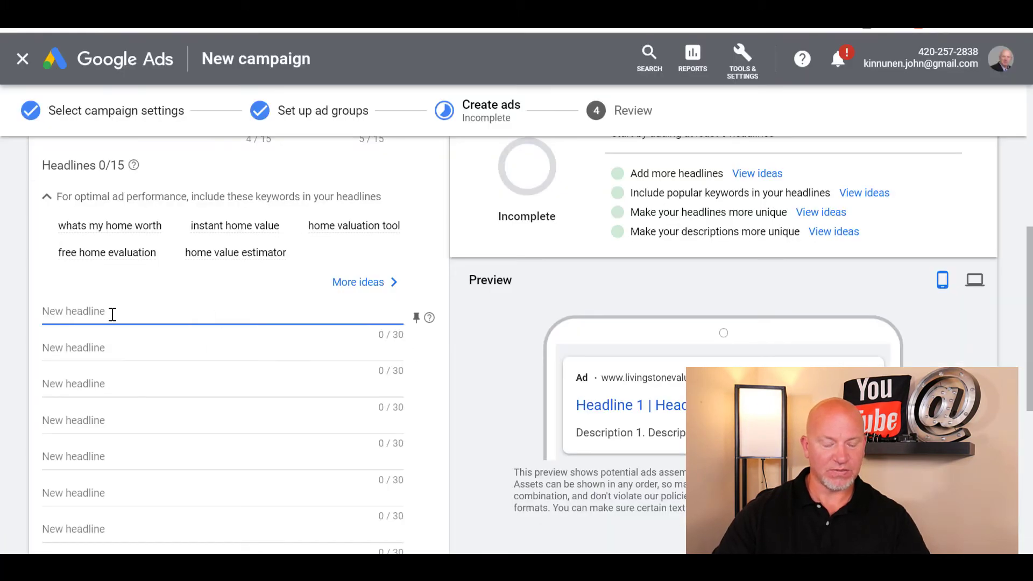
key(ctrl+v)
click(417, 318)
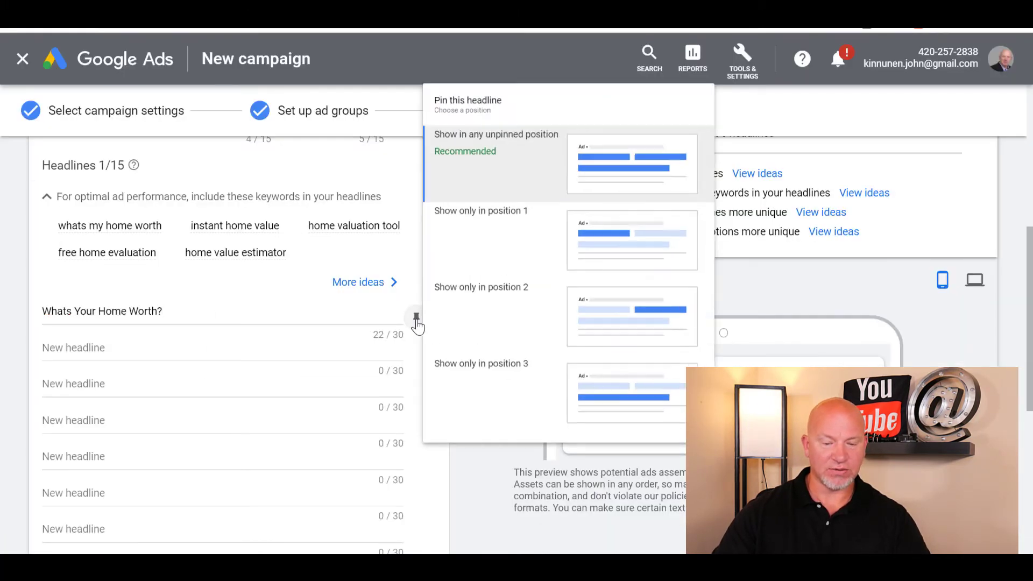
click(532, 216)
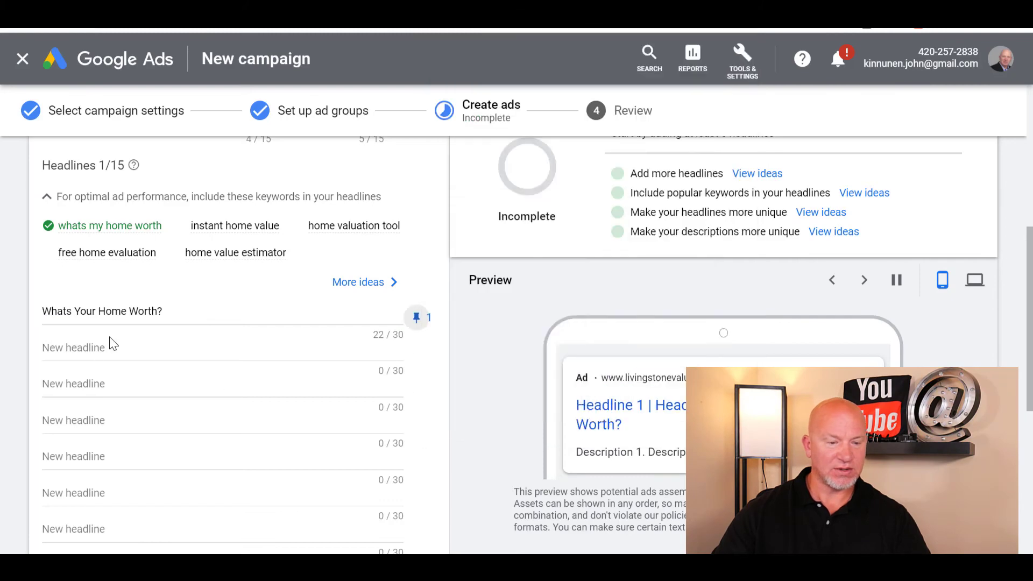
- Paste 'Get an Instant Estimate' and 'Free Home Valuation' as the second and third headlines
key(alt+Tab)
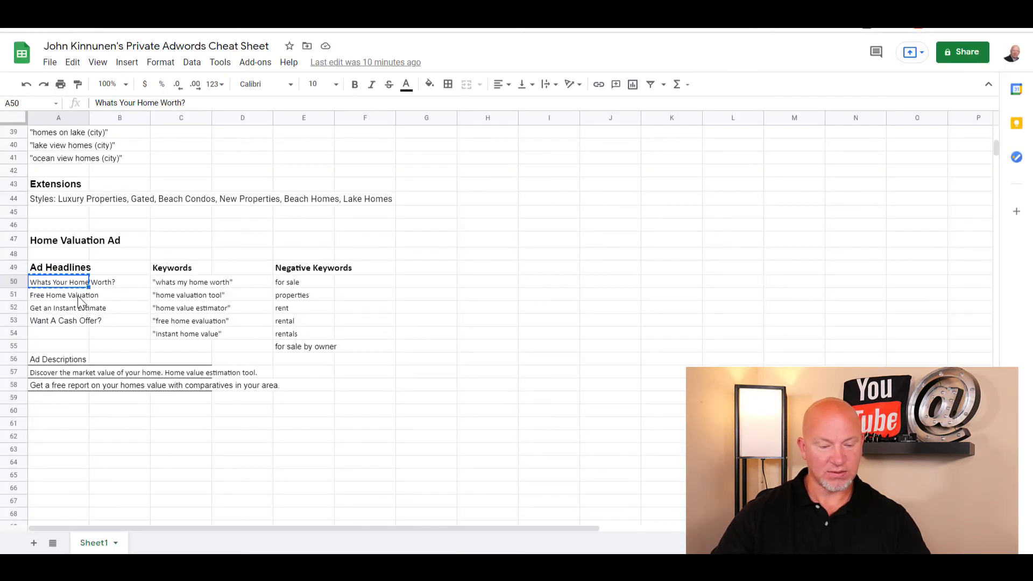
click(78, 297)
click(80, 312)
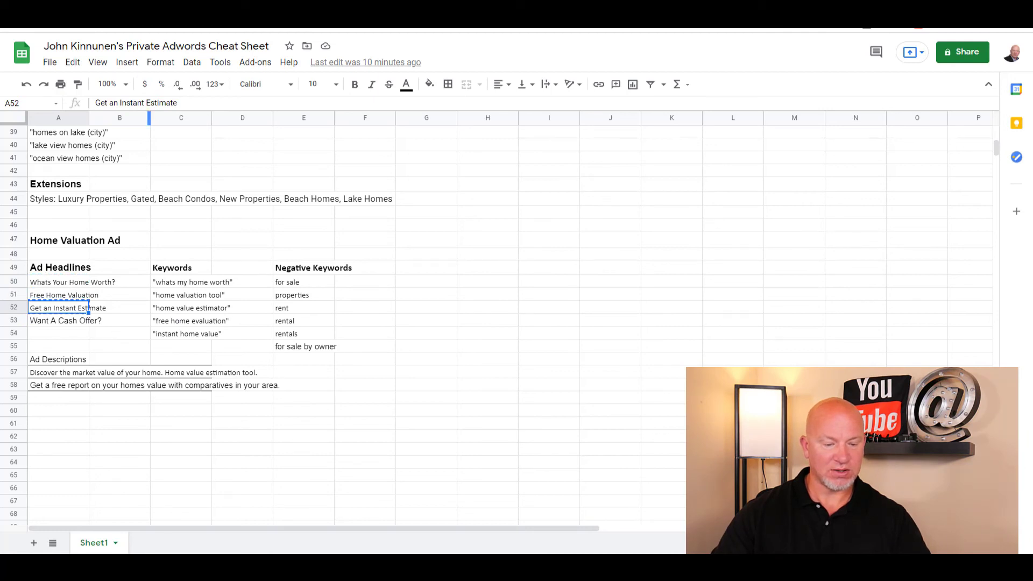
key(alt+Tab)
key(ctrl+v)
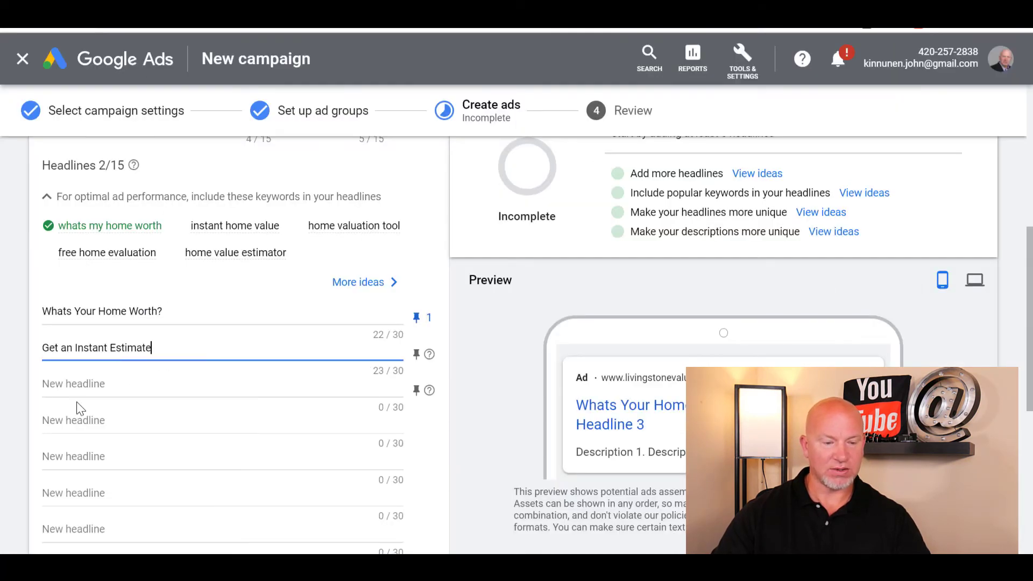
click(103, 384)
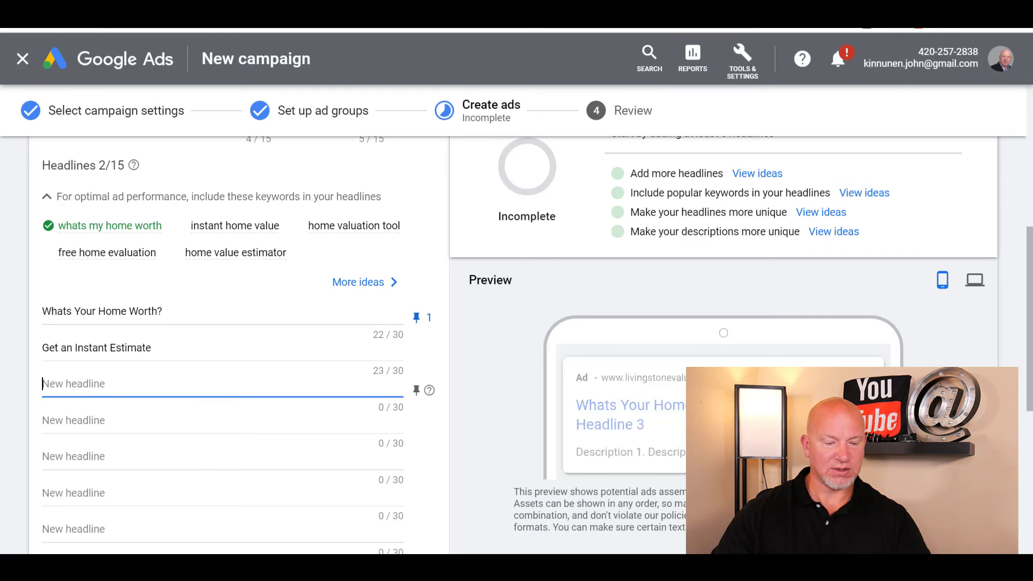
key(alt+Tab)
click(46, 295)
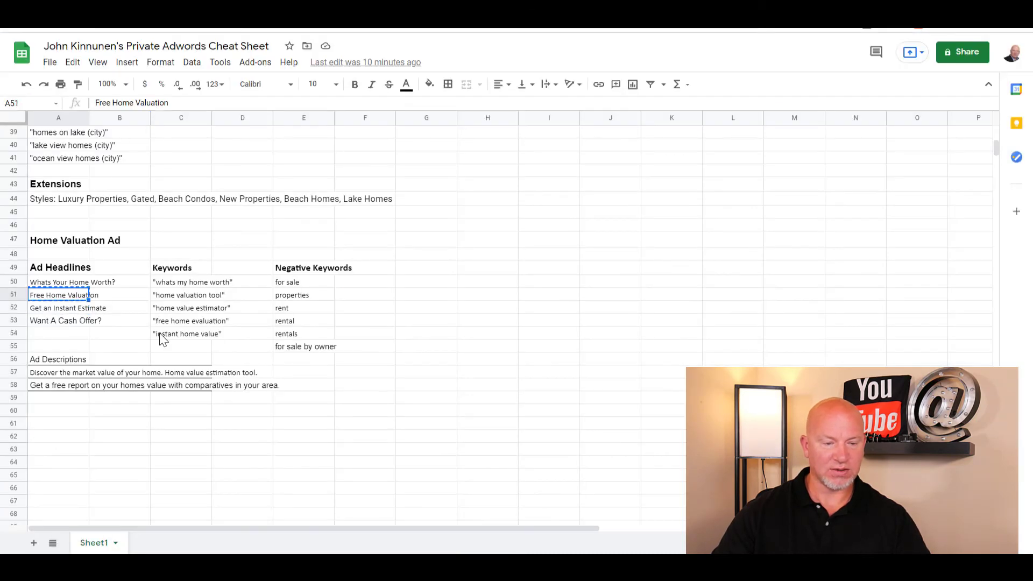
key(alt+Tab)
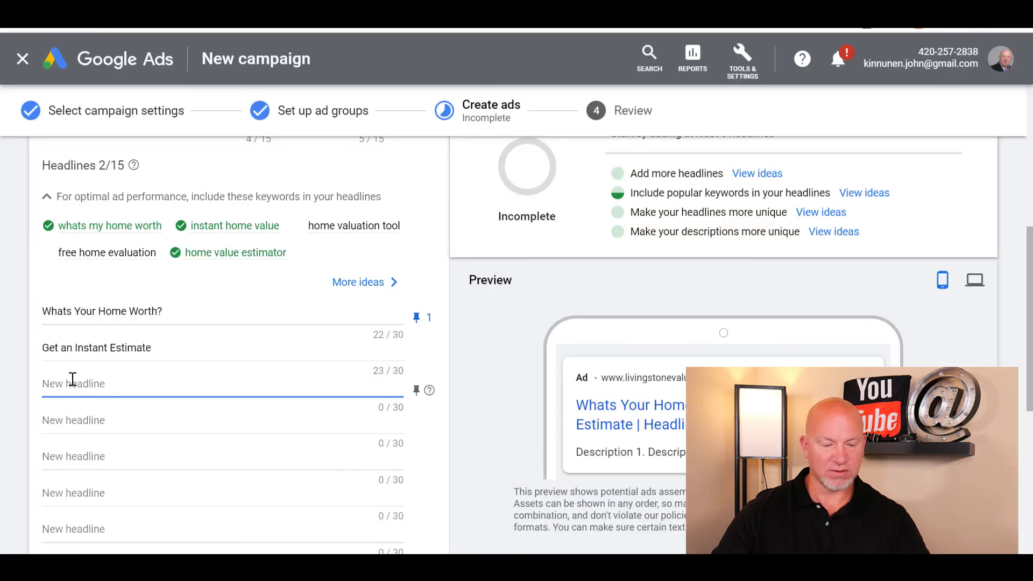
key(ctrl+v)
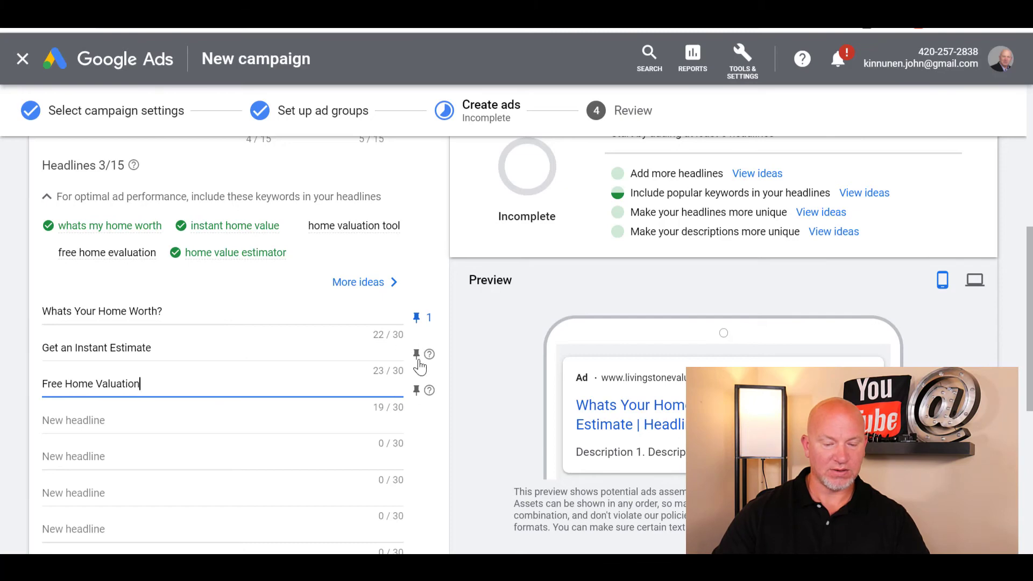
- Pin 'Get an Instant Estimate' to position 2 and 'Free Home Valuation' to position 3
click(417, 353)
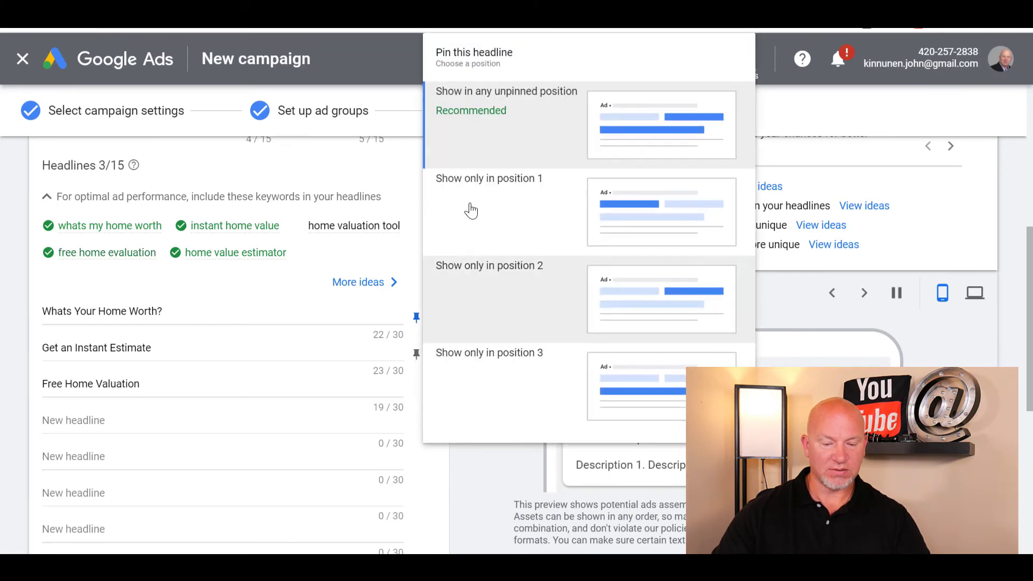
click(503, 281)
click(416, 390)
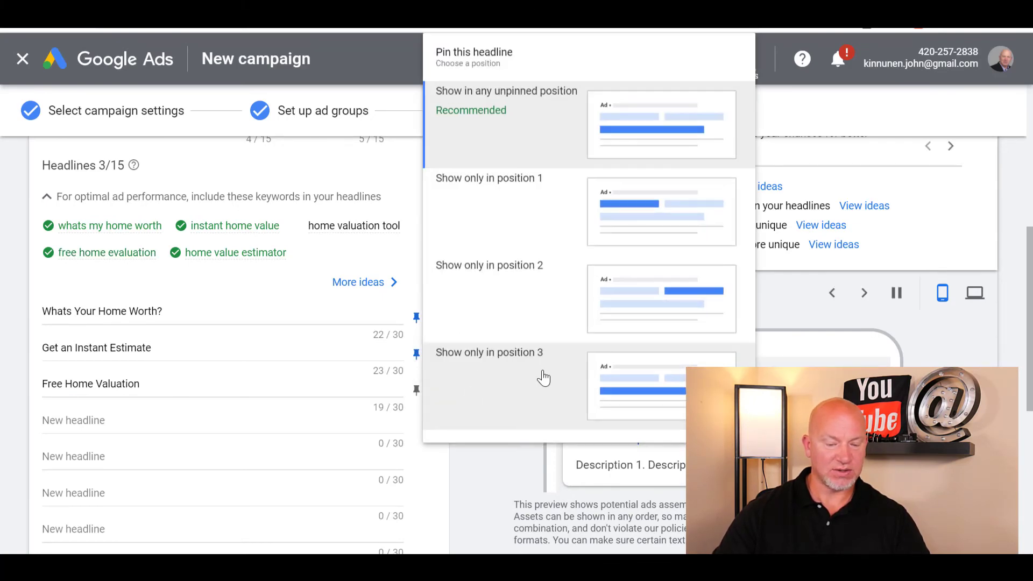
click(544, 374)
scroll(452, 387, down, 5)
scroll(294, 397, down, 2)
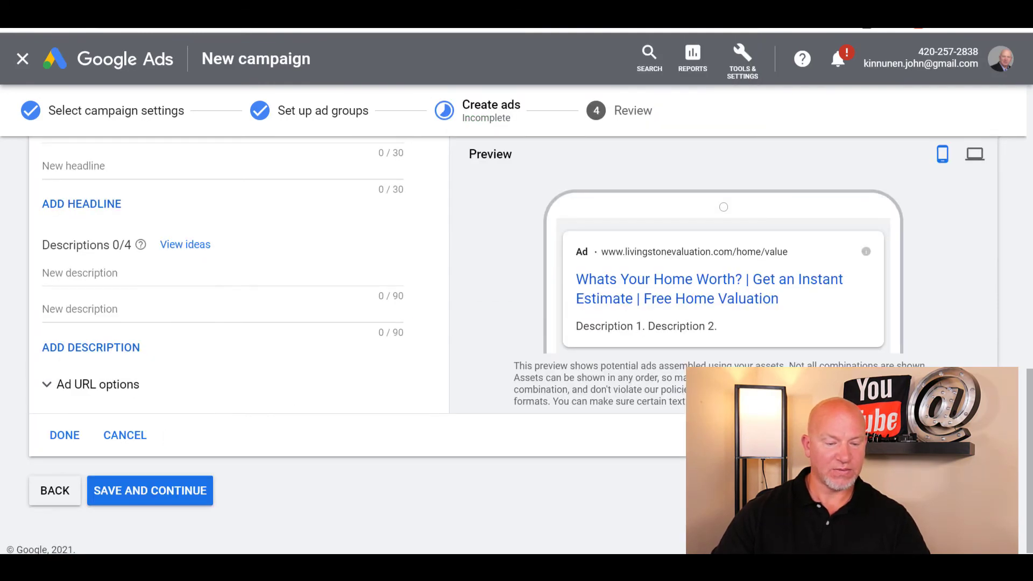
- Paste the market-value description from sheet cell A57 into the ad and pin it to position 1
key(ctrl+Tab)
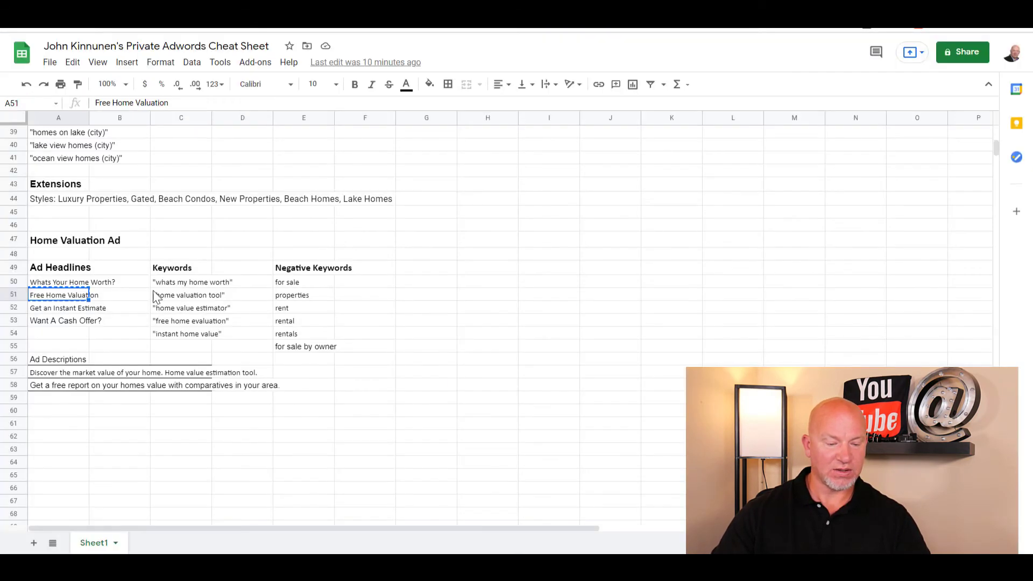
click(65, 372)
key(ctrl+c)
key(ctrl+shift+Tab)
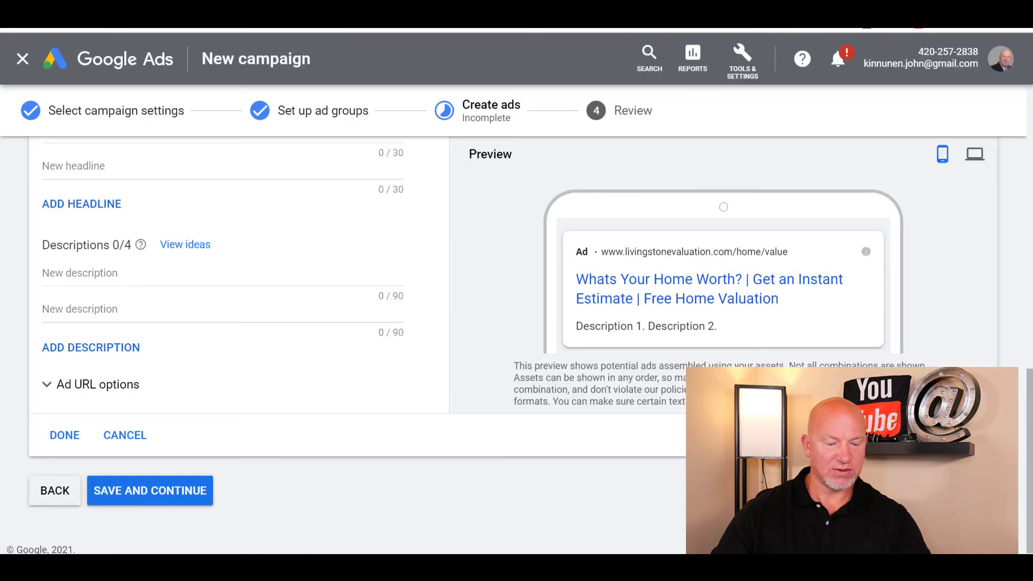
click(112, 273)
key(ctrl+v)
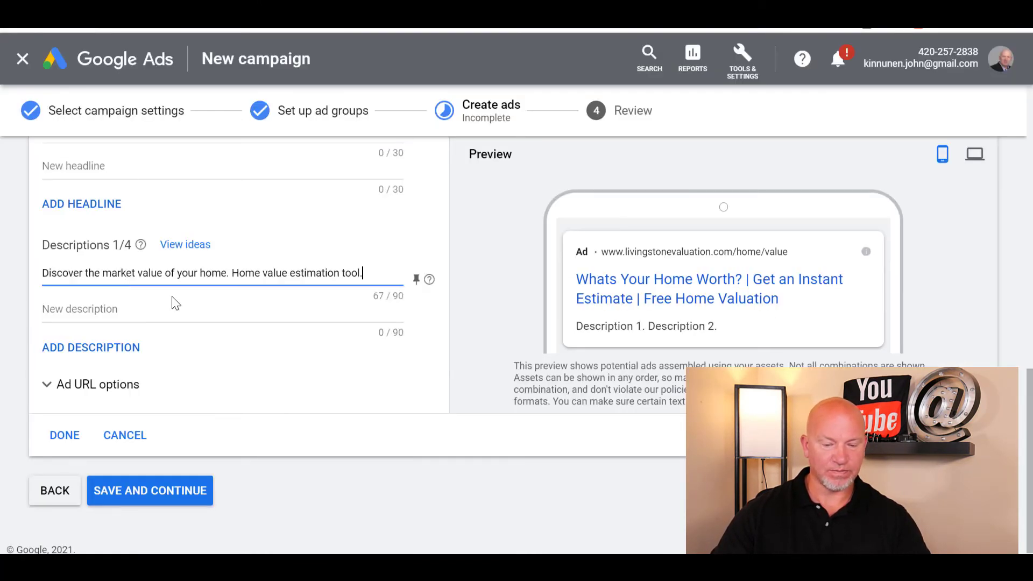
click(415, 280)
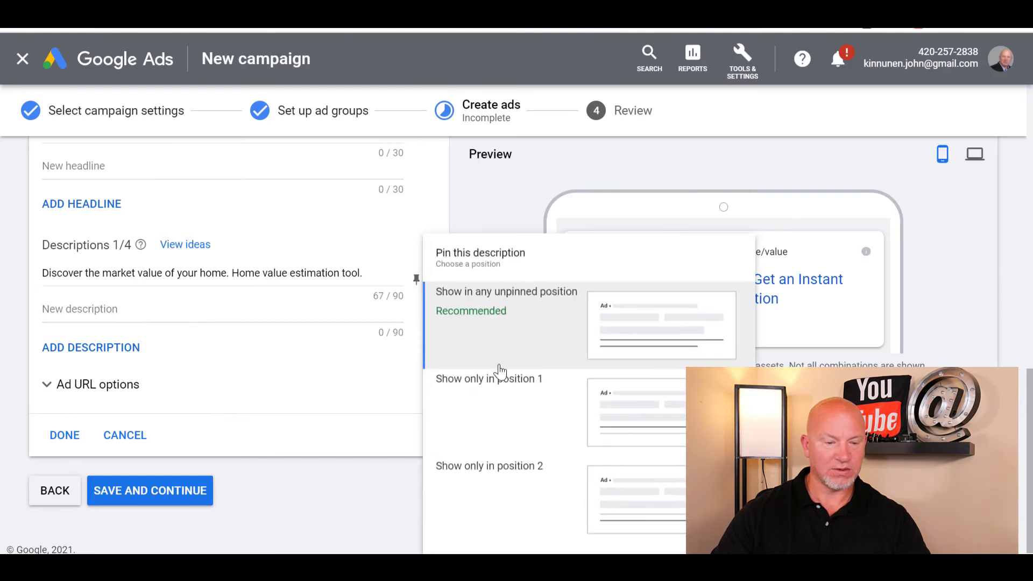
click(500, 406)
- Paste the free-report description from sheet cell A58 as the second description, pinned to position 2
key(ctrl+Tab)
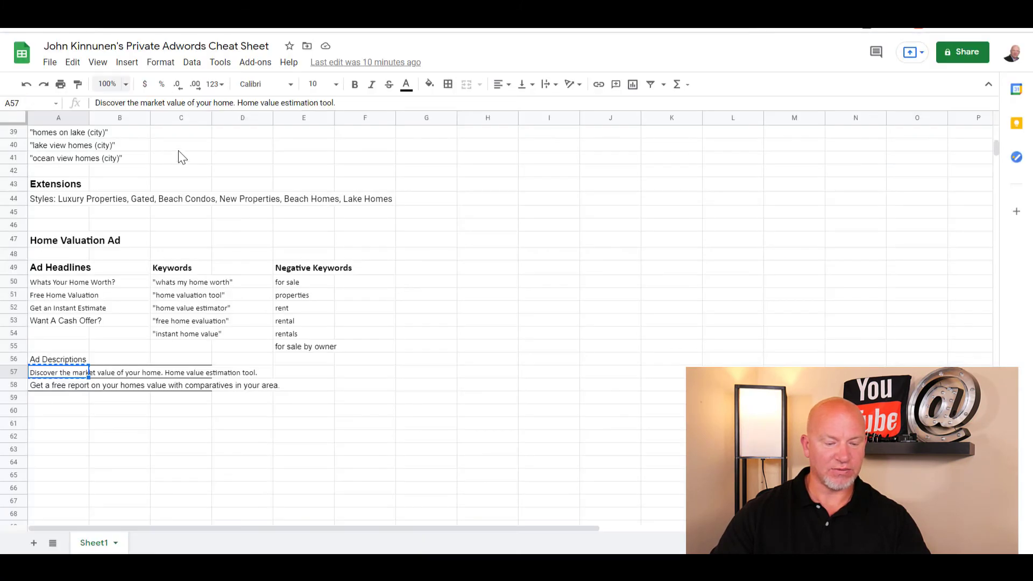
click(48, 390)
key(ctrl+c)
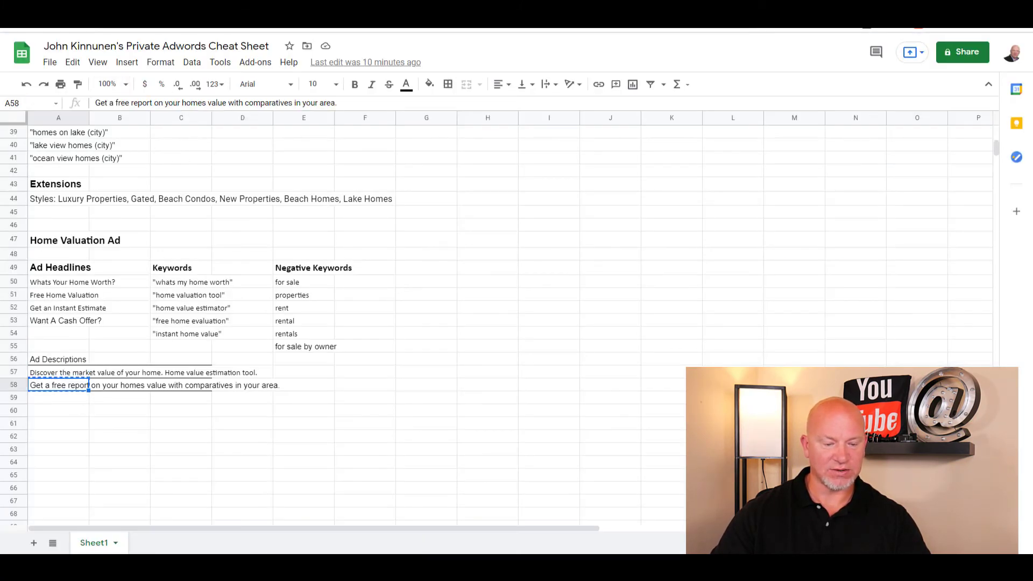
key(ctrl+Tab)
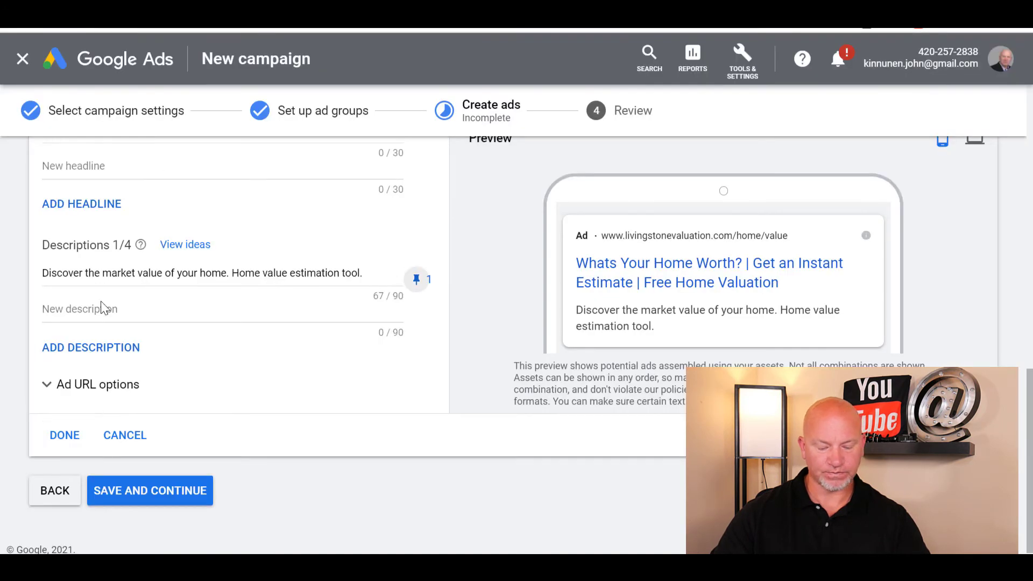
click(80, 308)
key(ctrl+v)
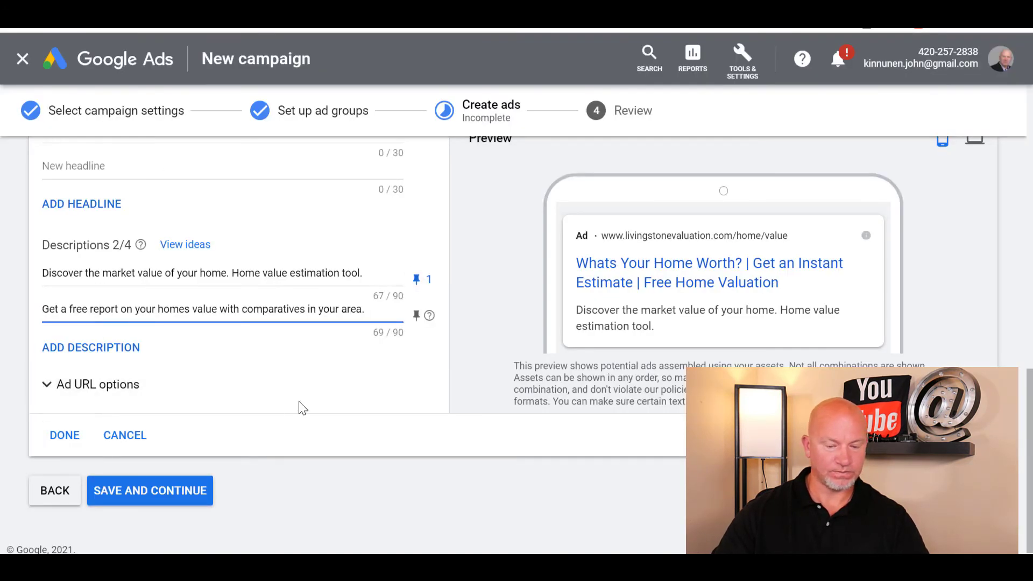
click(415, 316)
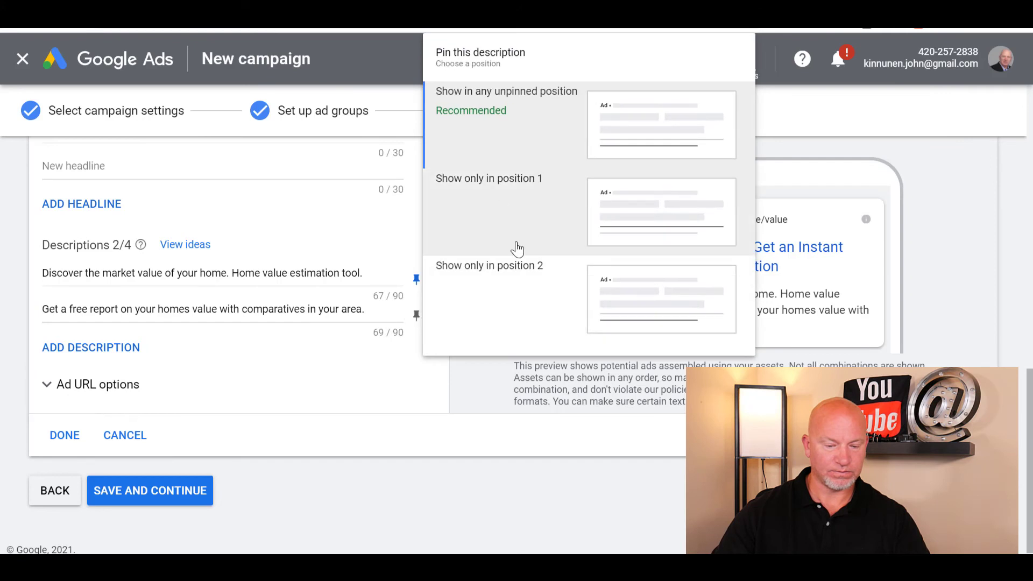
click(507, 302)
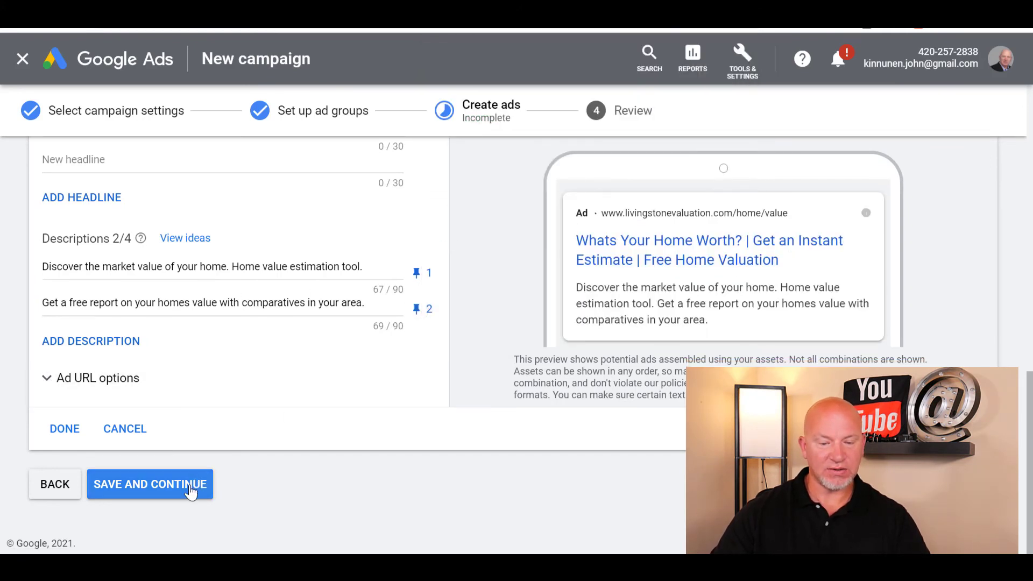
- Save the responsive search ad with Save and Continue to proceed to campaign review
click(189, 487)
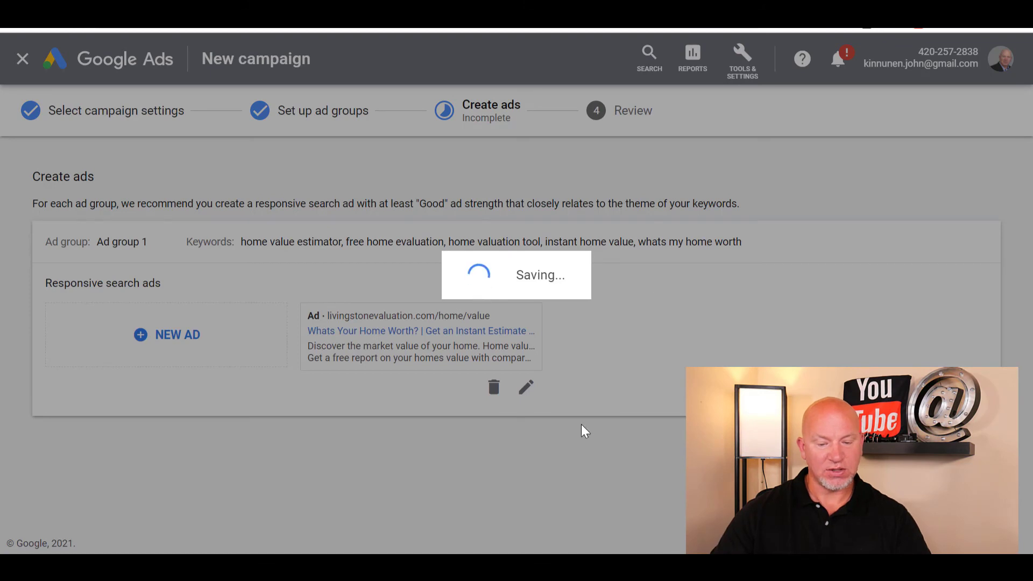